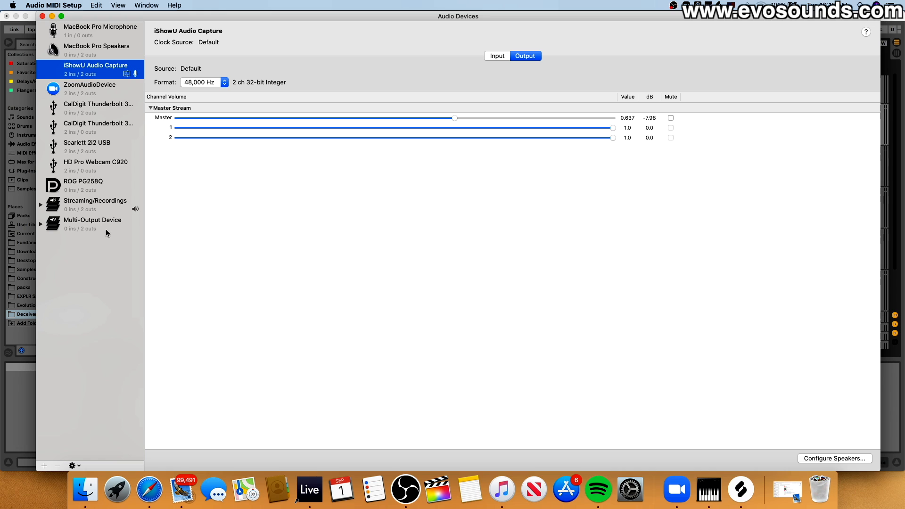
# Step: View the Streaming/Recordings device's configuration and the options for creating a new audio device
pyautogui.click(91, 212)
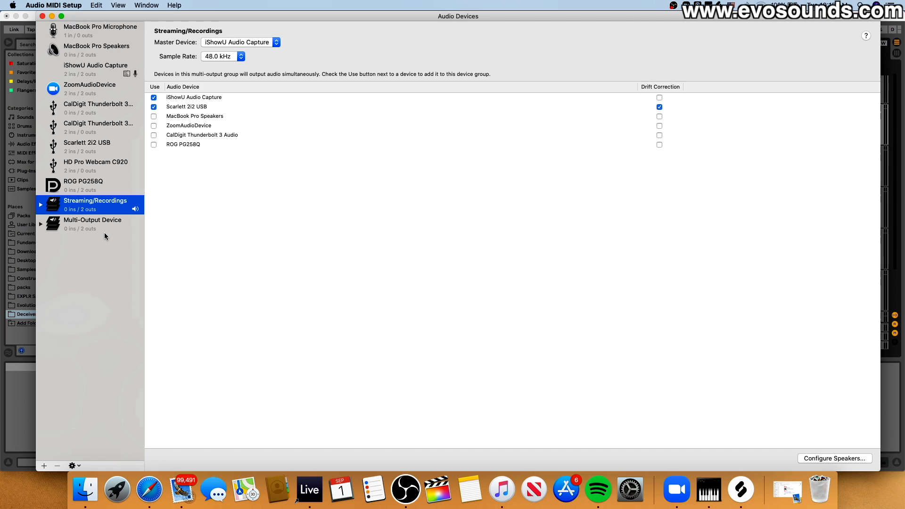
pyautogui.click(44, 465)
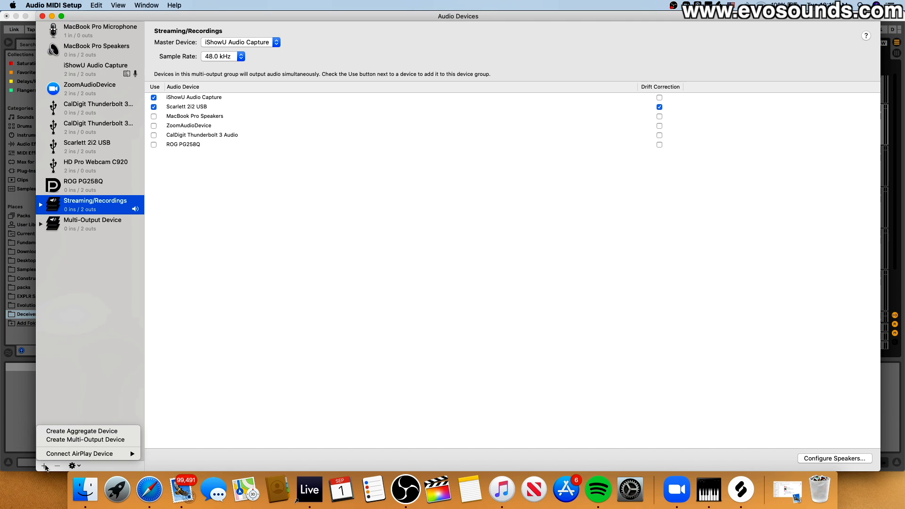
pyautogui.click(86, 233)
# Step: Set the Multi-Output Device to use iShowU Audio Capture and Scarlett 2i2 USB, with drift correction on the Scarlett, and close the Audio Devices window
pyautogui.click(89, 230)
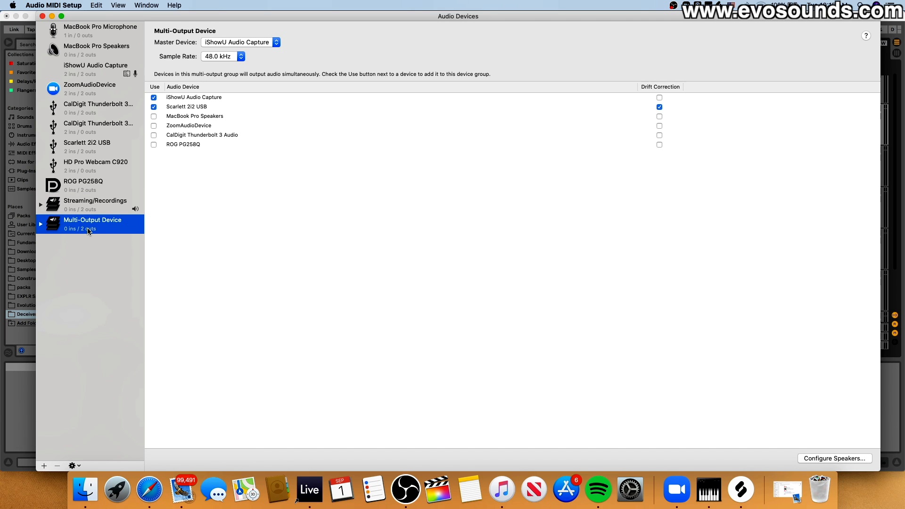
pyautogui.click(154, 98)
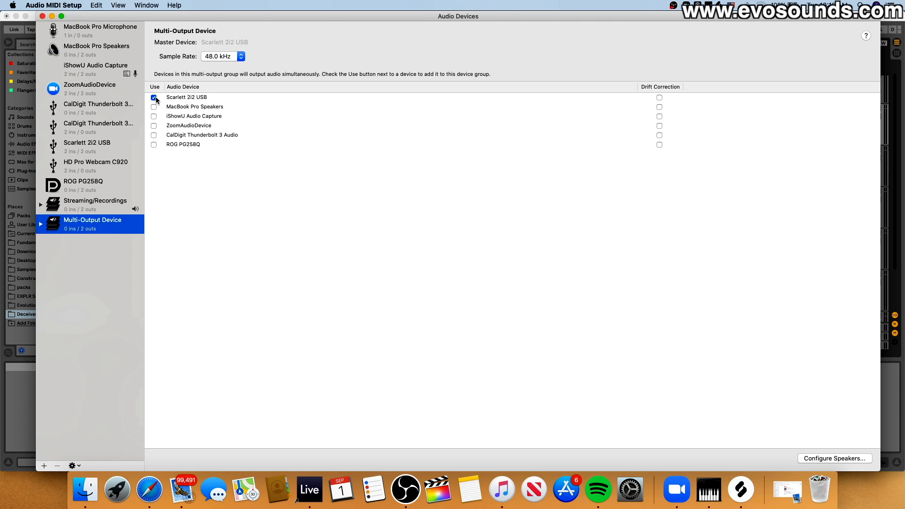
pyautogui.click(154, 97)
pyautogui.click(154, 107)
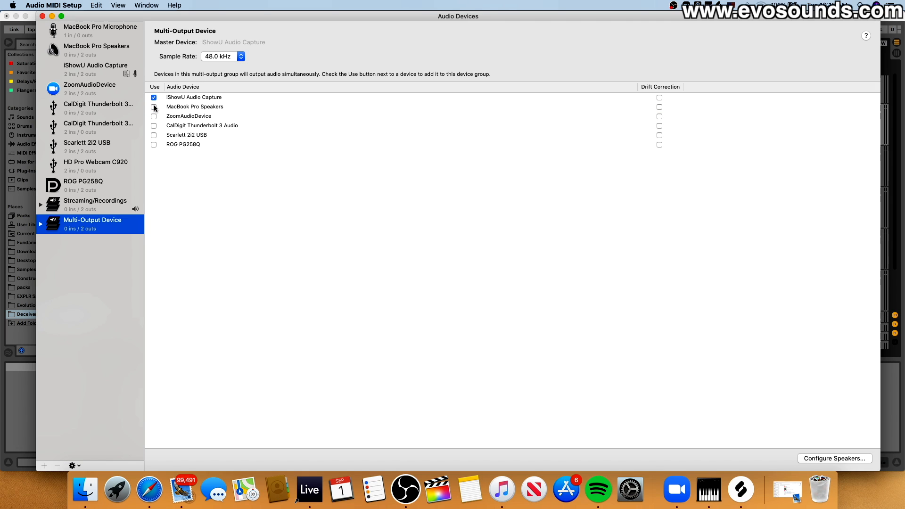
pyautogui.click(154, 135)
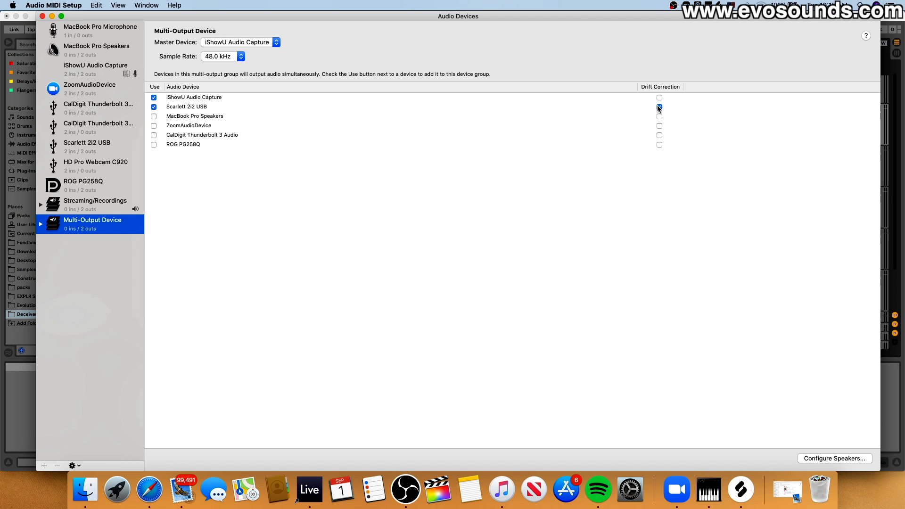
pyautogui.click(43, 16)
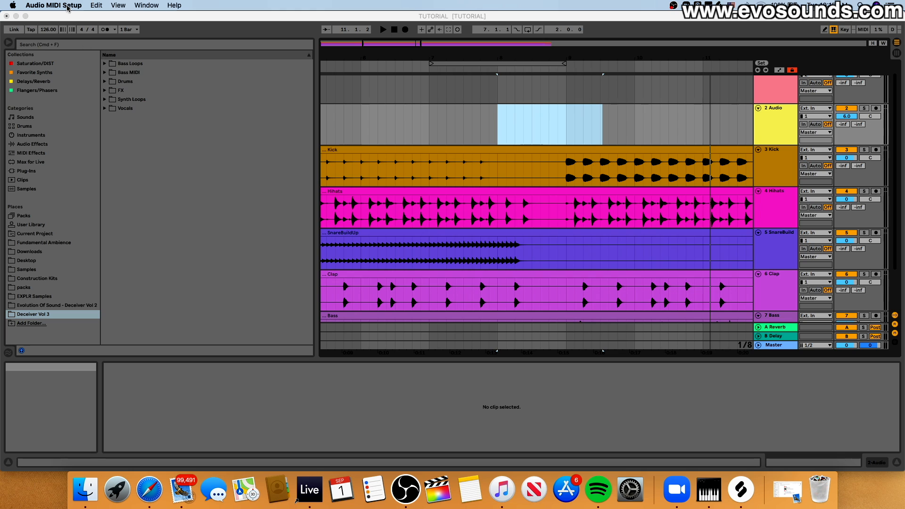
# Step: In Ableton Live's audio preferences, use iShowU Audio Capture as input device and Streaming/Recordings as output device
pyautogui.click(32, 5)
pyautogui.click(47, 27)
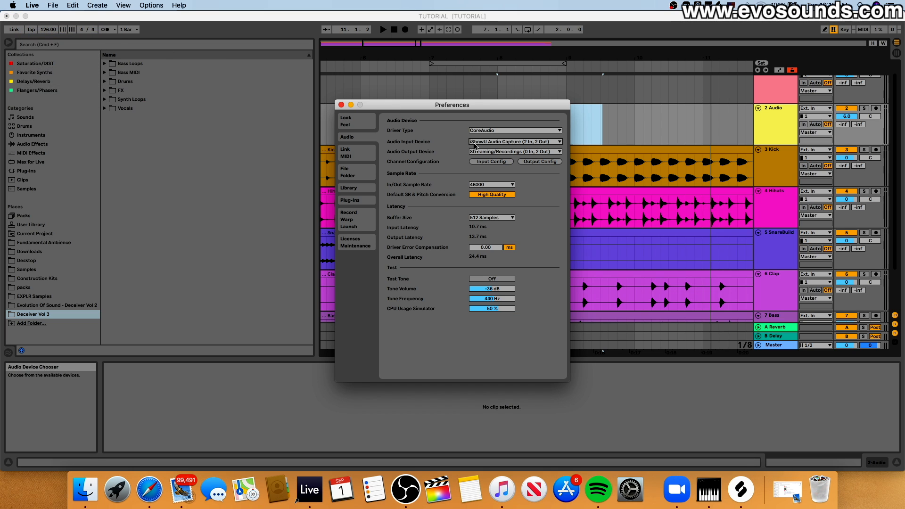
pyautogui.click(485, 142)
pyautogui.click(490, 157)
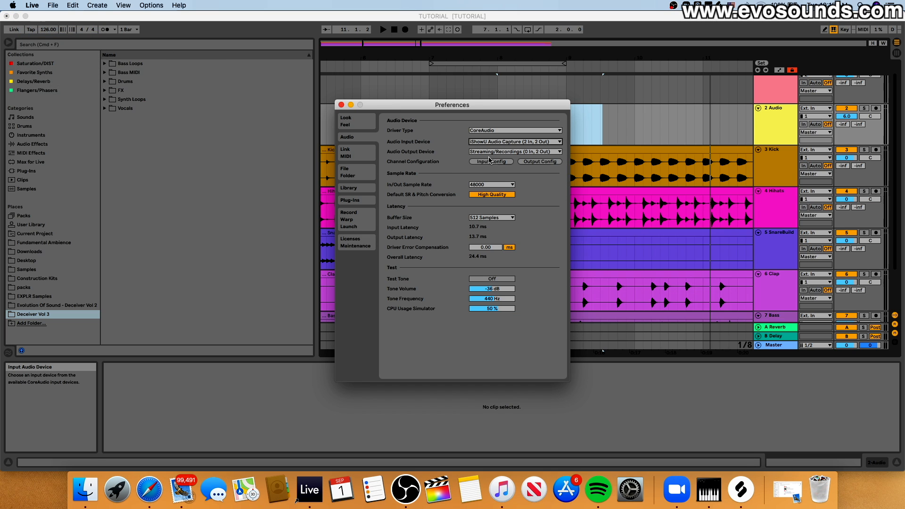
pyautogui.click(495, 152)
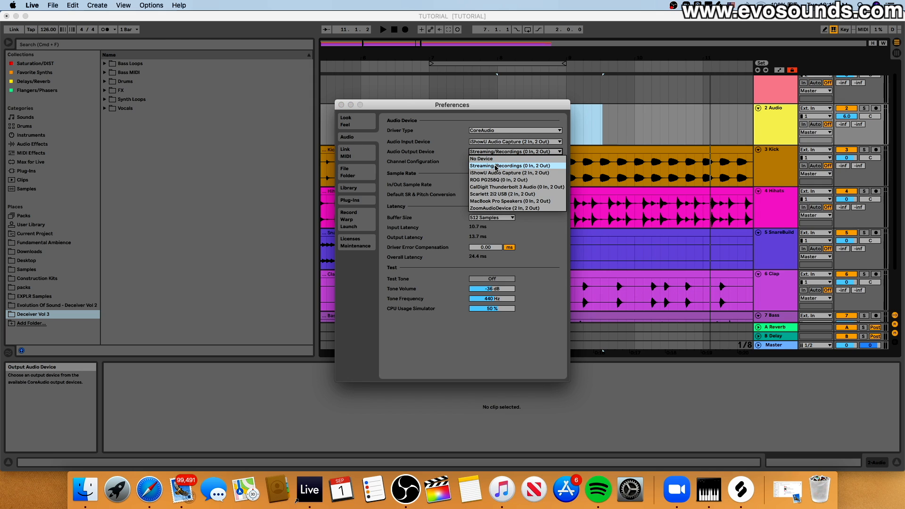
pyautogui.click(417, 141)
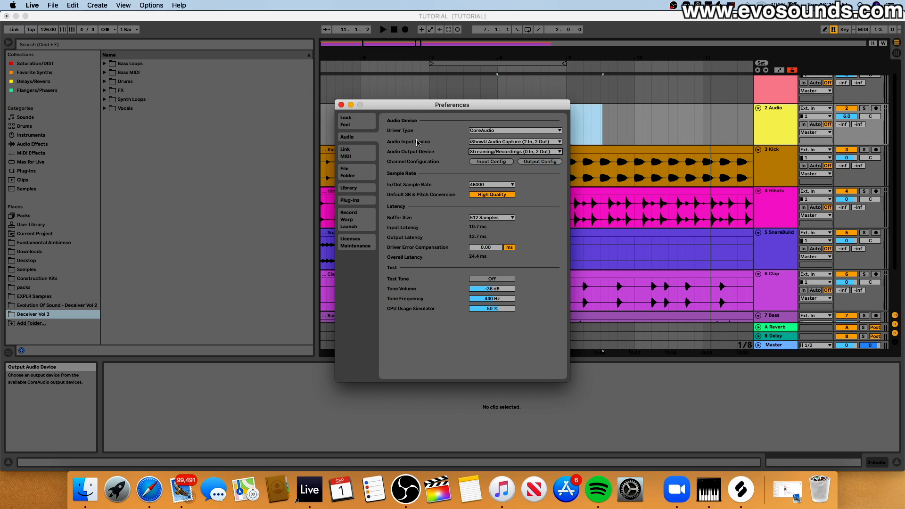
pyautogui.click(342, 105)
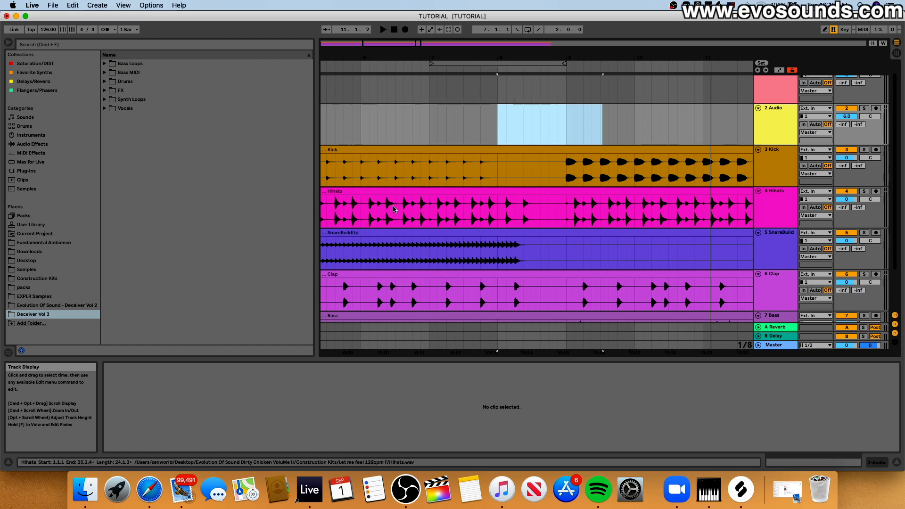
# Step: Switch to Safari and read the full description of the YouTube video on recording Windows PC audio into Ableton Live
pyautogui.click(149, 491)
pyautogui.click(659, 38)
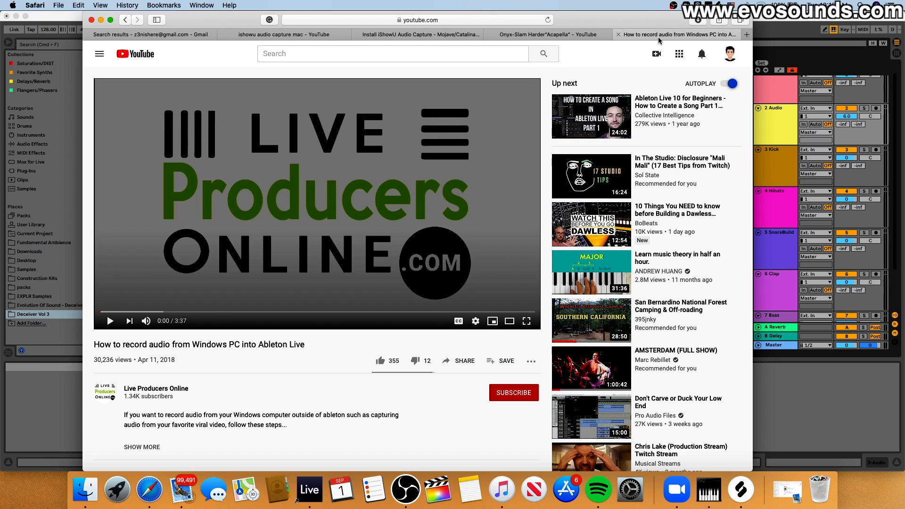
pyautogui.scroll(-3, 283, 306)
pyautogui.scroll(2, 316, 334)
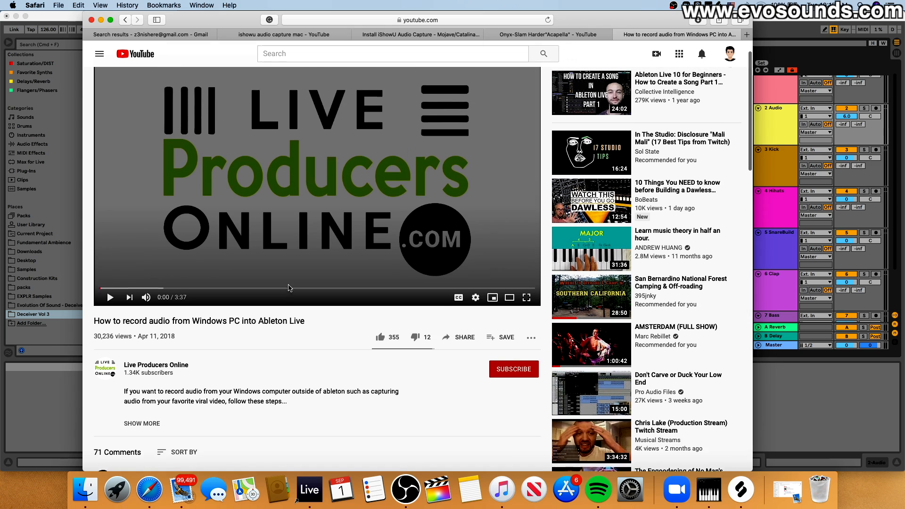
pyautogui.moveTo(316, 334); pyautogui.dragTo(102, 339)
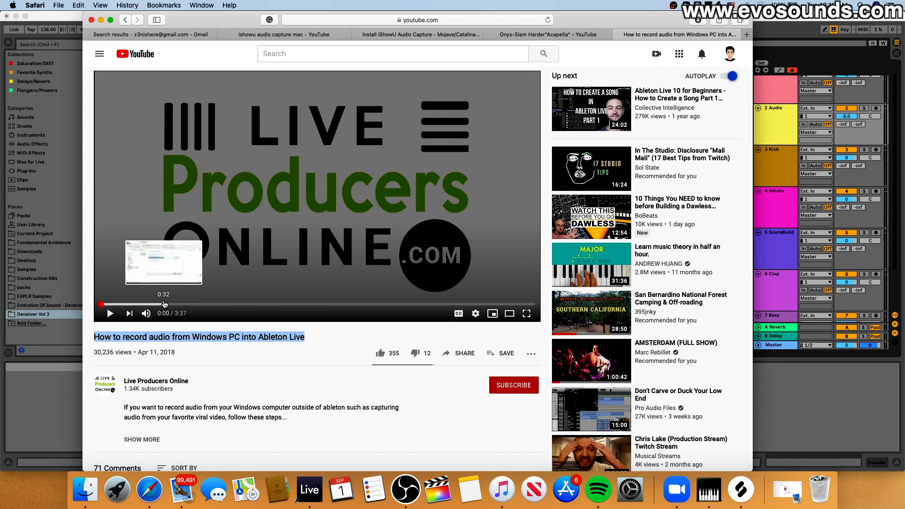
pyautogui.click(134, 439)
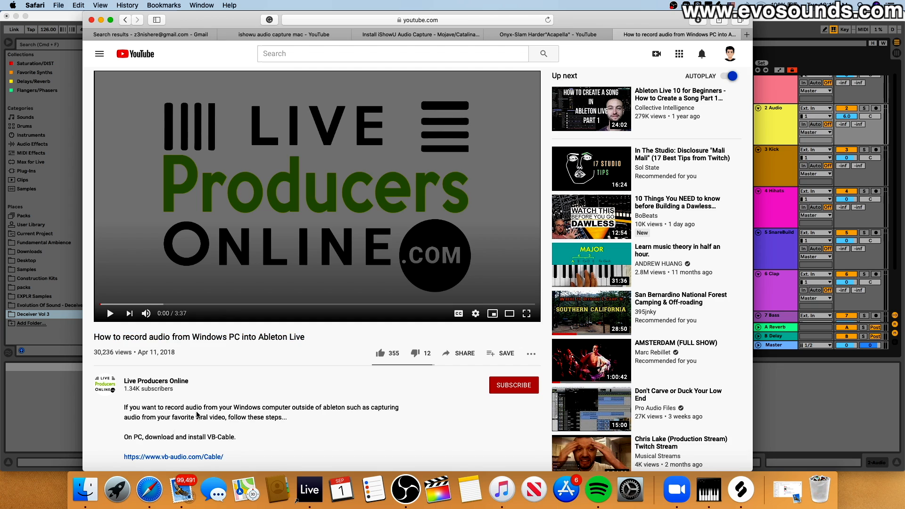
pyautogui.scroll(-3, 206, 406)
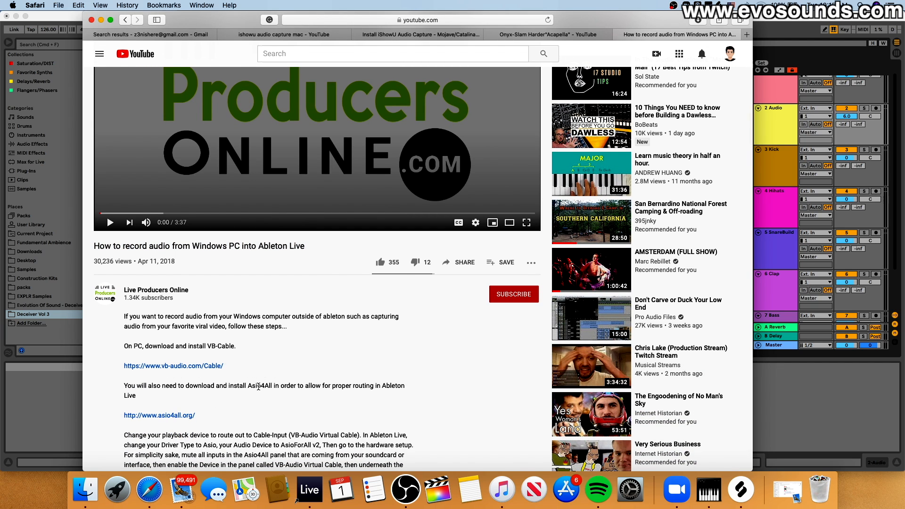
# Step: Return to Ableton Live and examine the driver and device settings in its audio preferences
pyautogui.click(60, 411)
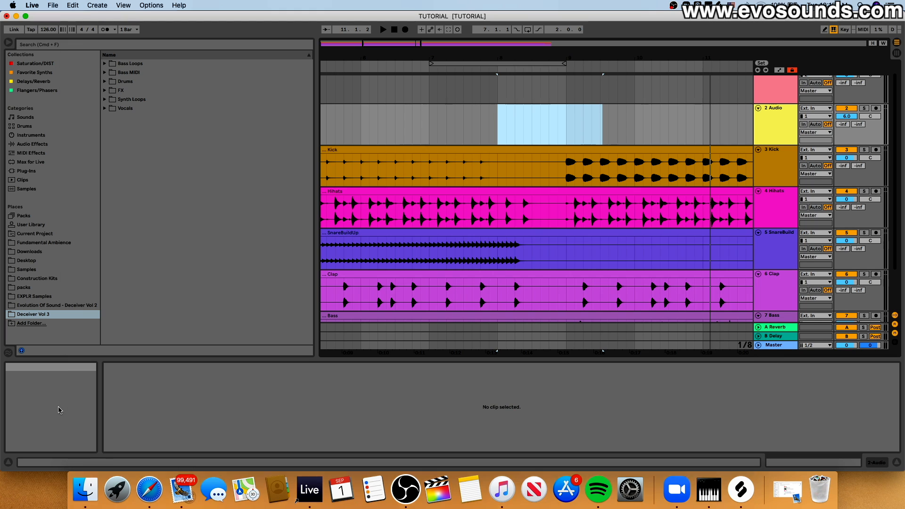
pyautogui.click(40, 6)
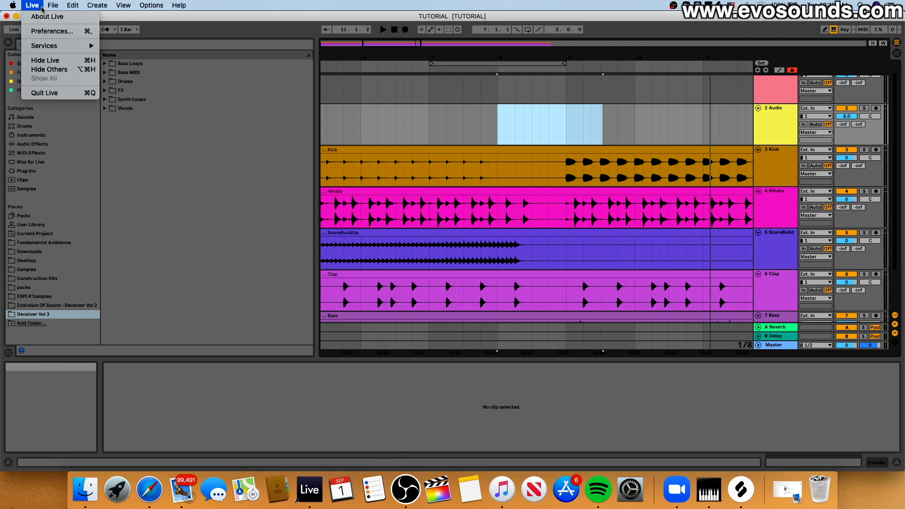
pyautogui.click(52, 31)
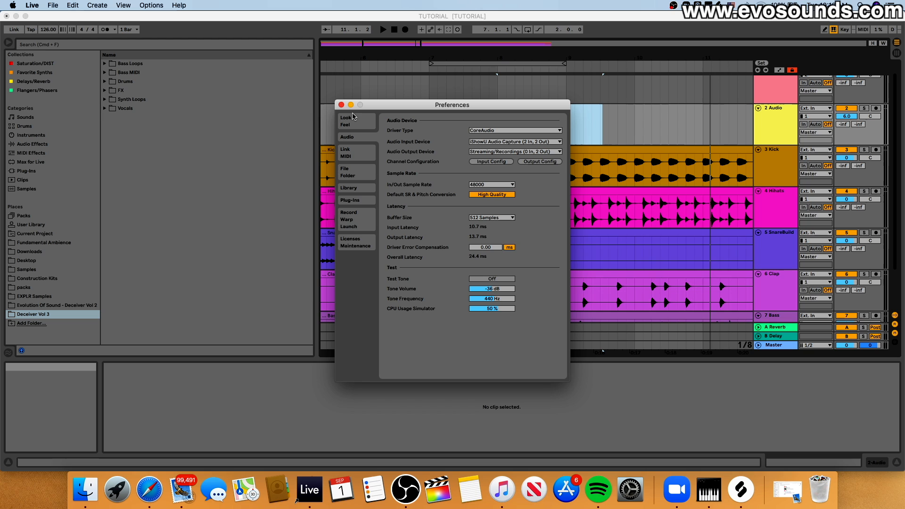
# Step: Switch to Safari and open the DMX - Get It On The Floor Acapella video from the Accapella CRATE#1 playlist
pyautogui.click(149, 489)
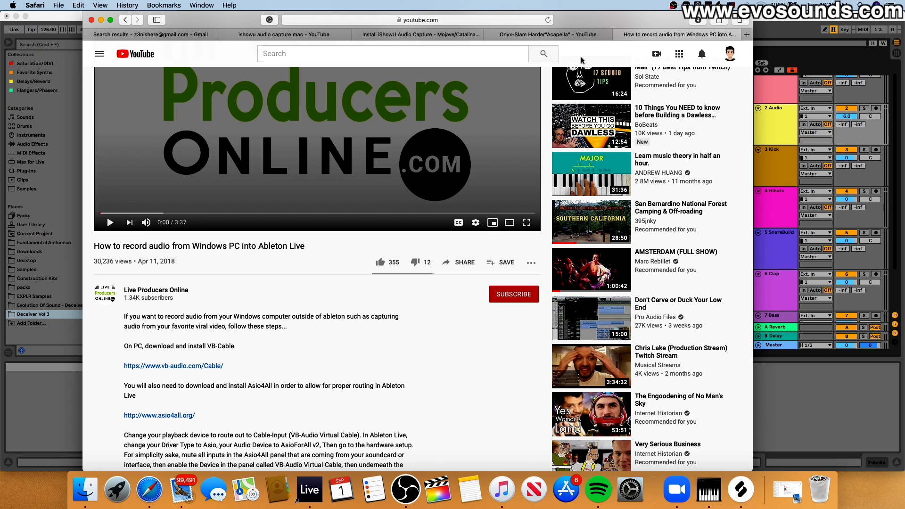
pyautogui.click(519, 35)
pyautogui.scroll(-1, 449, 231)
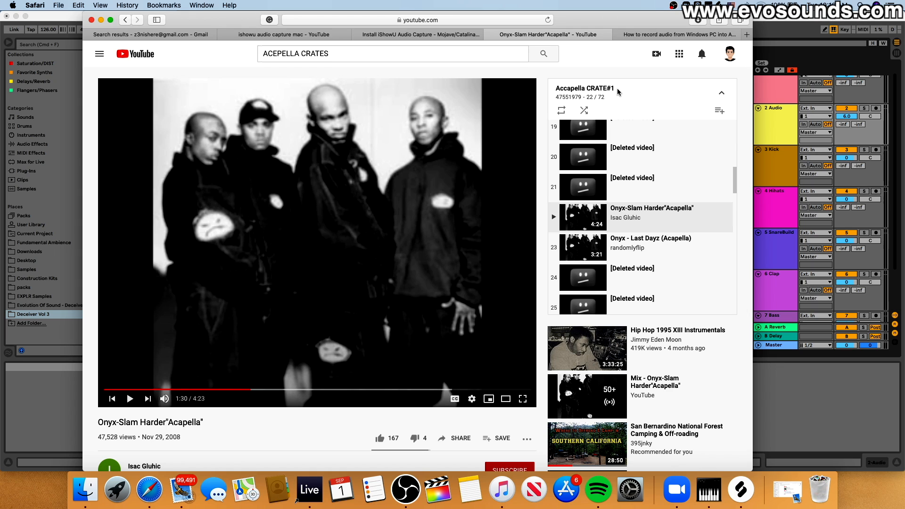
pyautogui.scroll(-7, 619, 206)
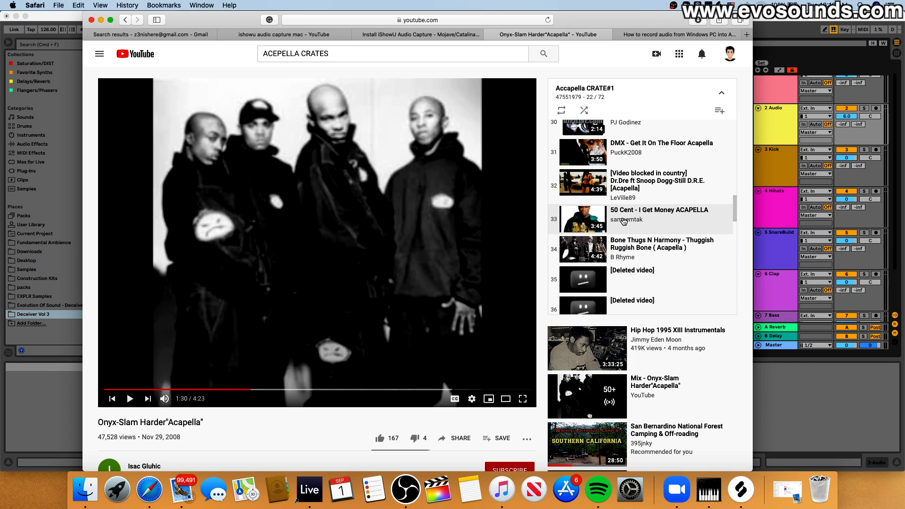
pyautogui.scroll(1, 624, 221)
pyautogui.scroll(1, 651, 232)
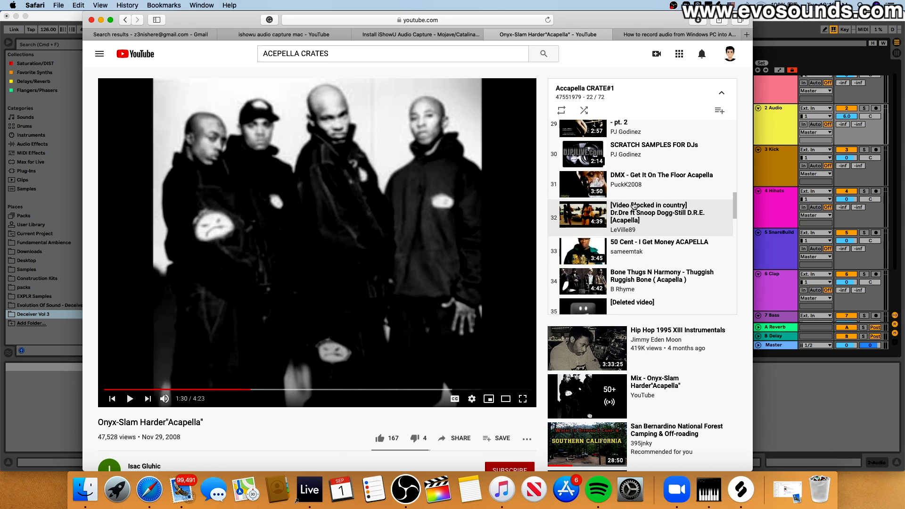
pyautogui.scroll(1, 642, 196)
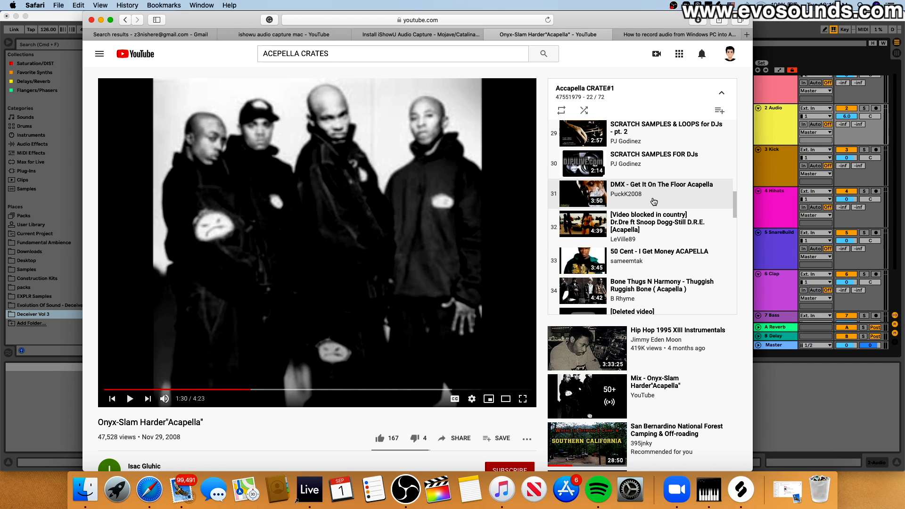
pyautogui.click(654, 202)
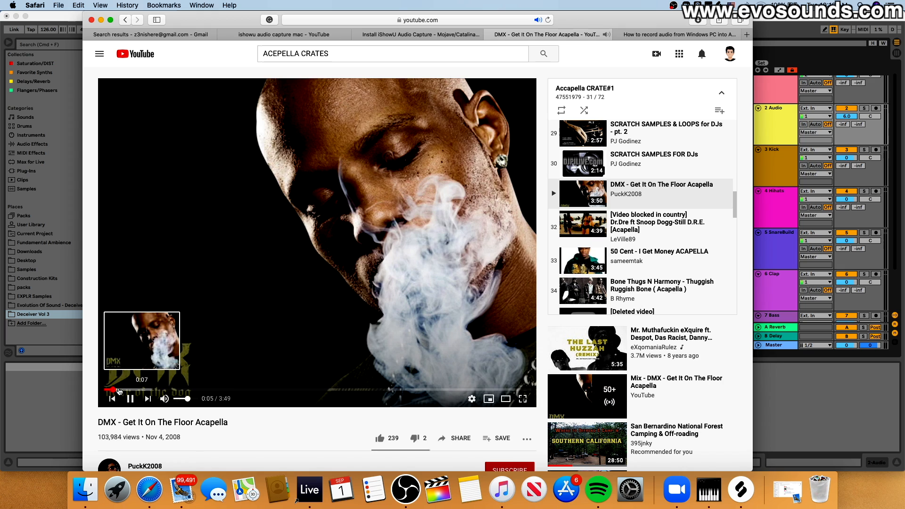
# Step: Pause the DMX acapella video and cue it at 0:56
pyautogui.click(130, 399)
pyautogui.scroll(-1, 132, 398)
pyautogui.click(142, 374)
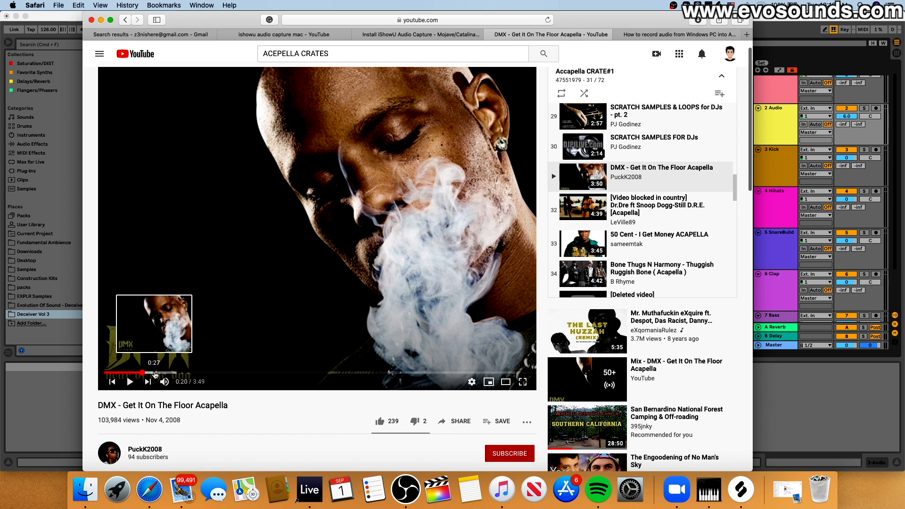
pyautogui.click(185, 373)
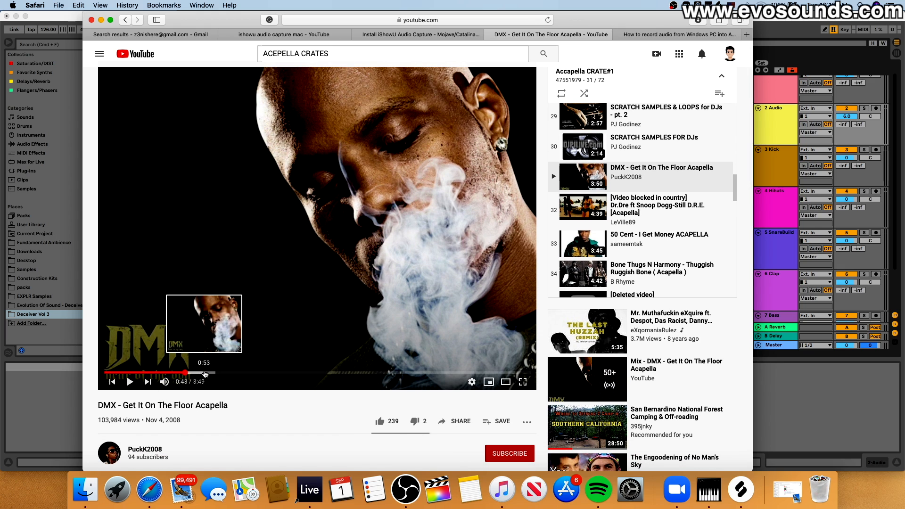
pyautogui.scroll(-3, 204, 374)
pyautogui.scroll(2, 205, 374)
pyautogui.click(211, 369)
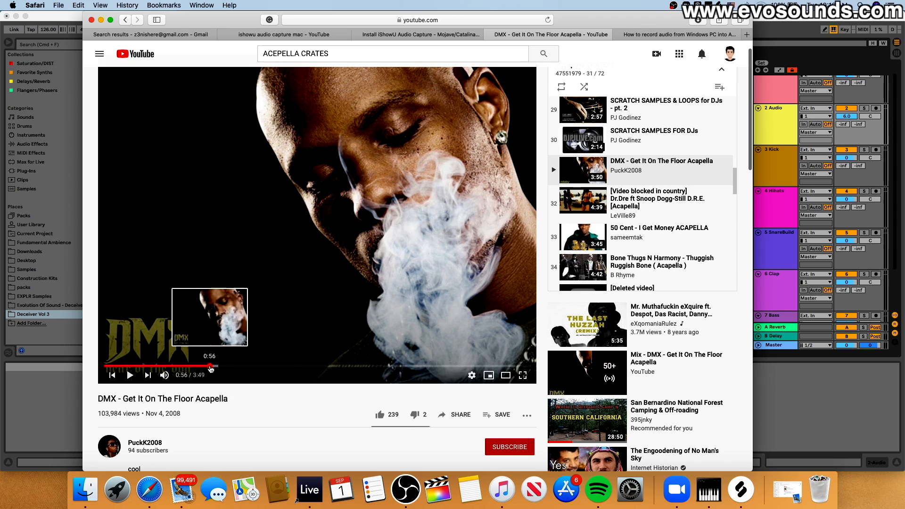
pyautogui.press('Right')
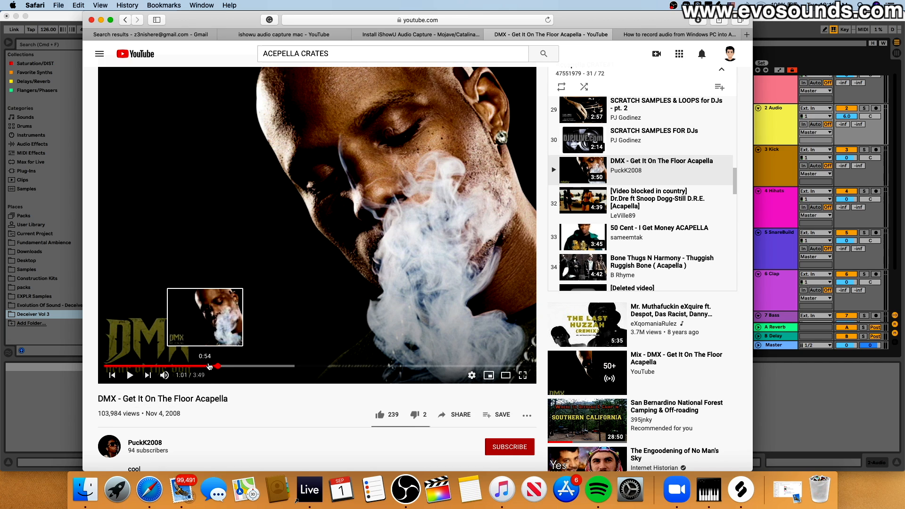
pyautogui.press('Left')
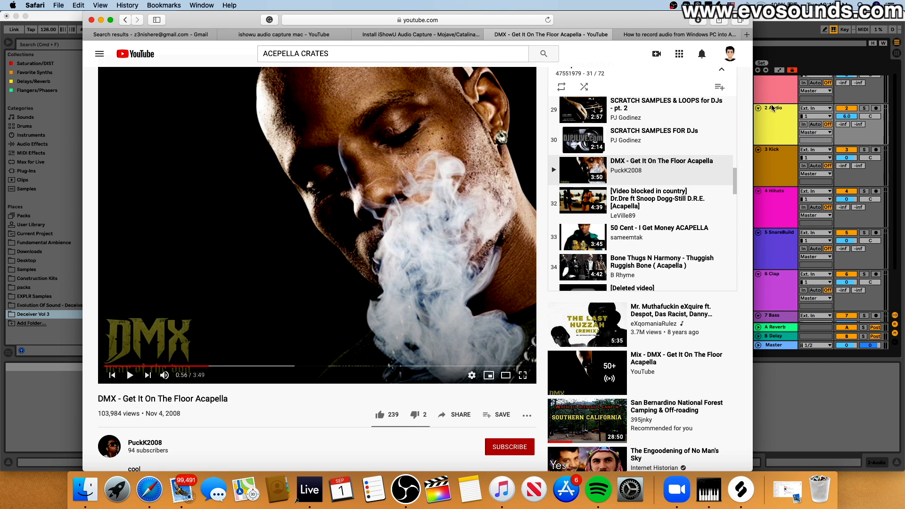
# Step: In Ableton Live, insert a new audio track below 2 Audio and delete the two older audio tracks
pyautogui.click(773, 108)
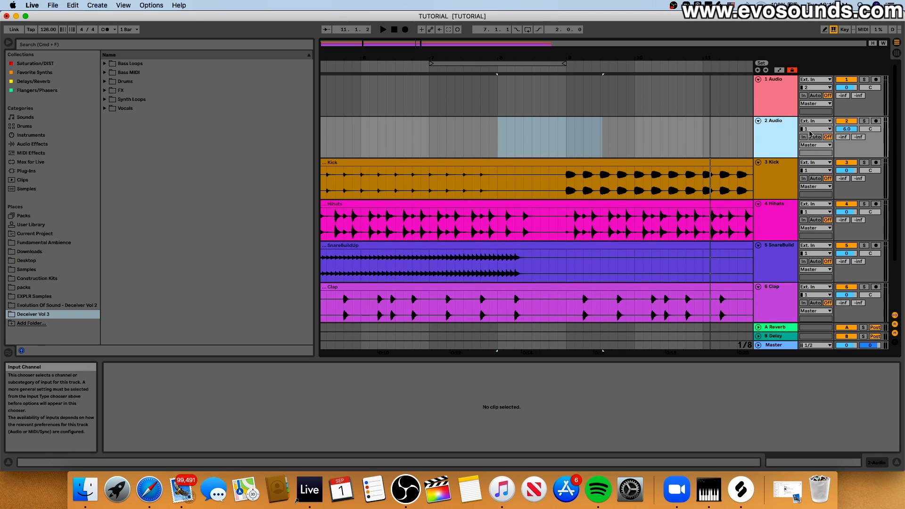
pyautogui.press('super+t')
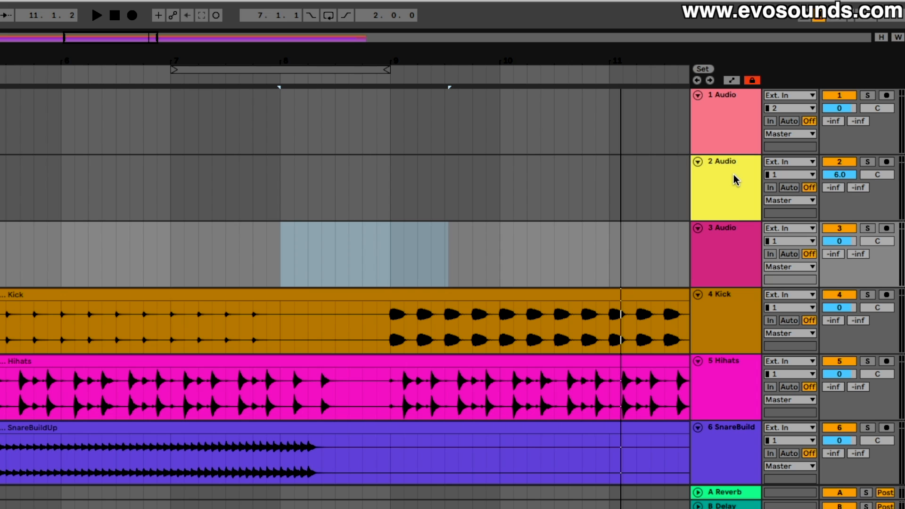
pyautogui.press('BackSpace')
pyautogui.press('BackSpace')
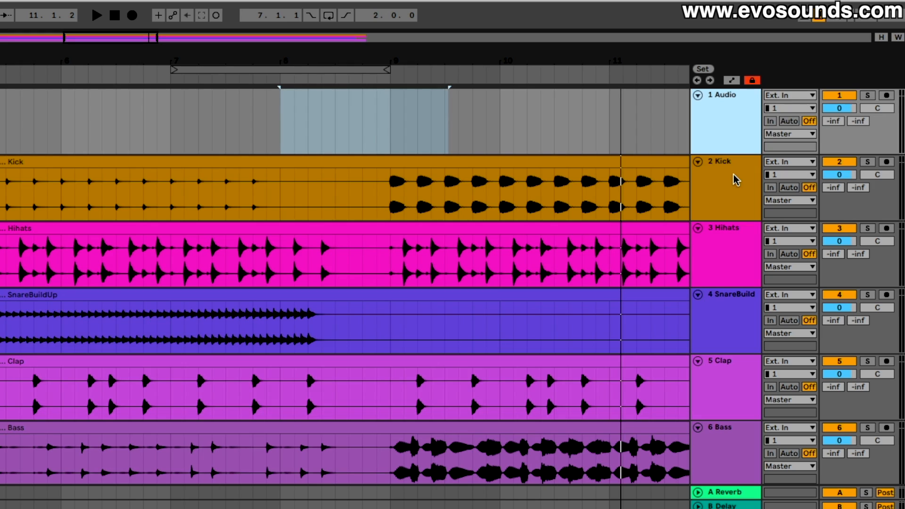
# Step: Place the insert marker at bar 7 on the 1 Audio track and solo and arm the track for recording
pyautogui.click(791, 109)
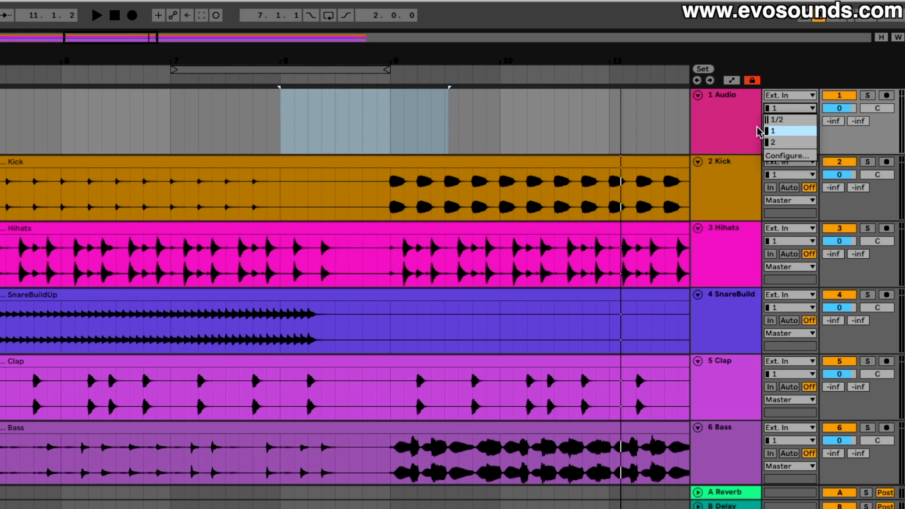
pyautogui.click(727, 125)
pyautogui.click(167, 133)
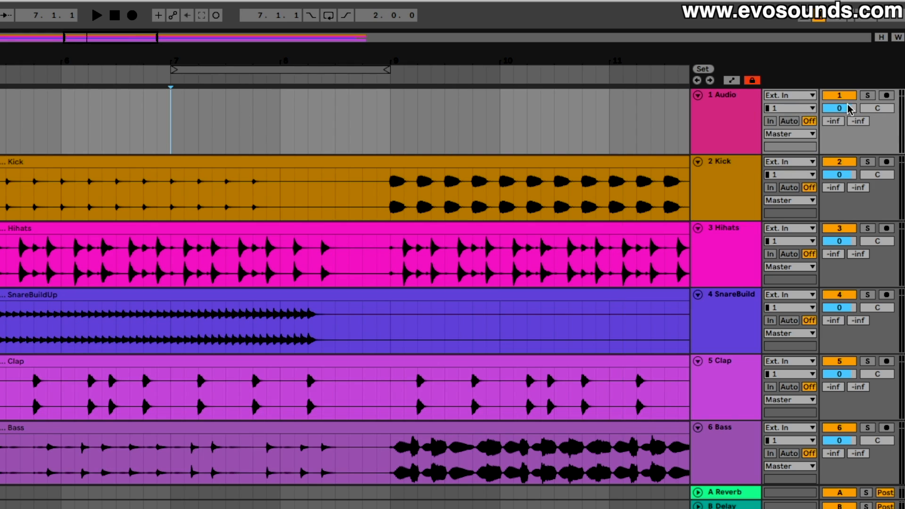
pyautogui.click(869, 96)
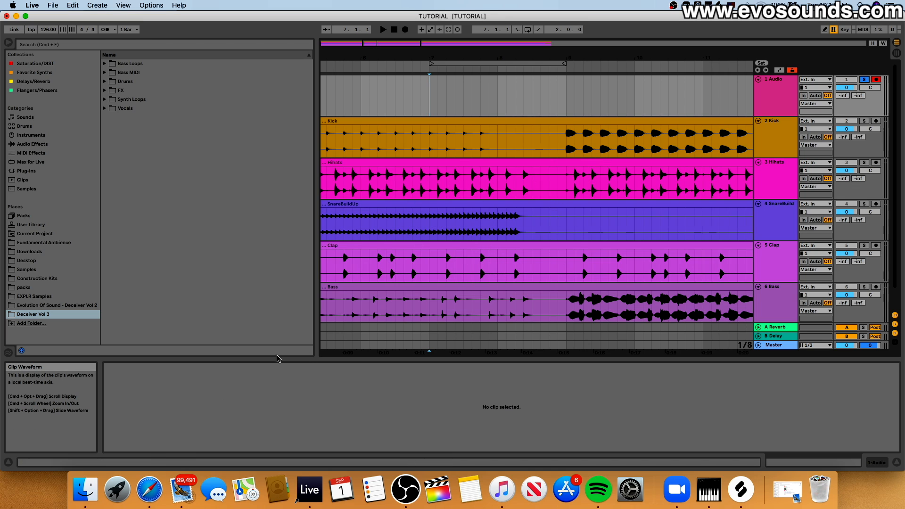
# Step: Record the DMX acapella onto 1 Audio, playing the video in Safari from 0:56 and returning to Ableton Live to stop recording
pyautogui.press('F9')
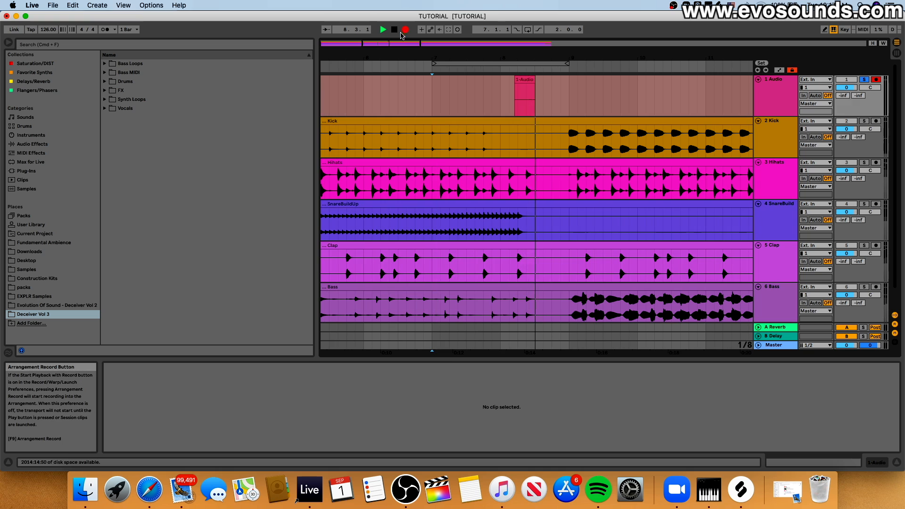
pyautogui.click(156, 490)
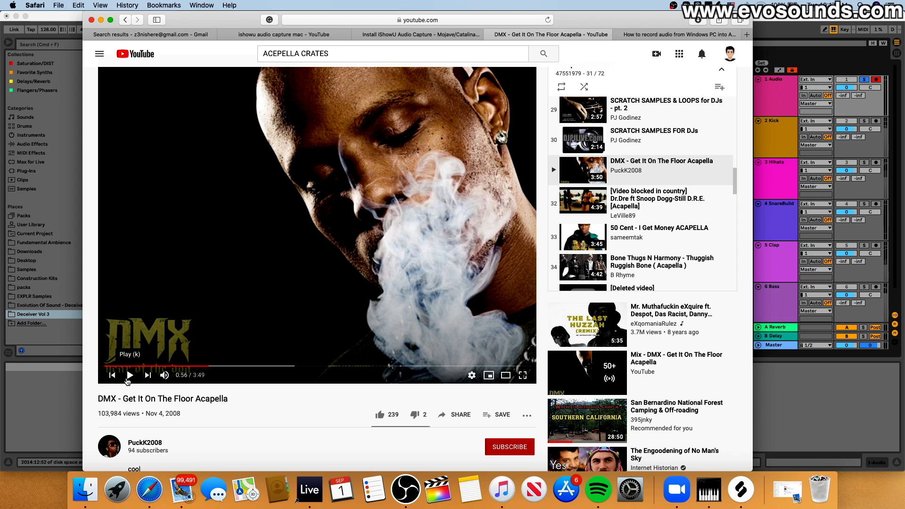
pyautogui.click(128, 377)
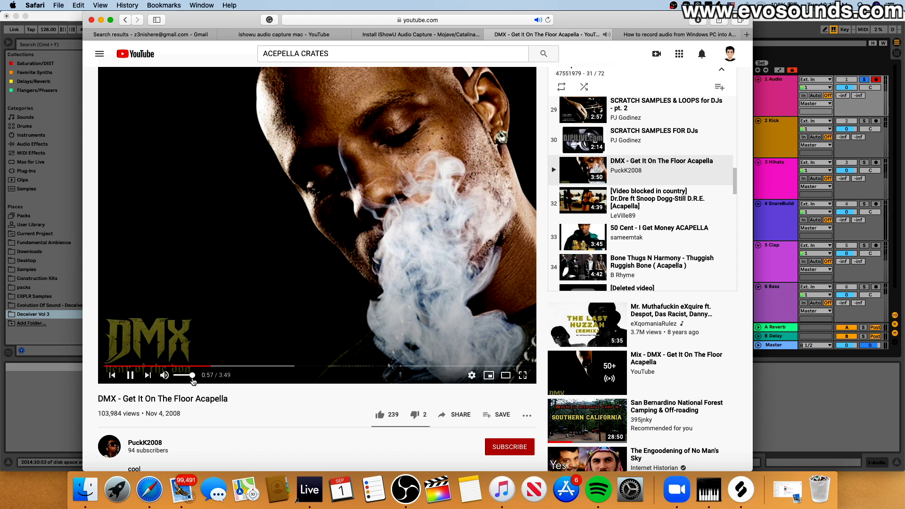
pyautogui.click(771, 359)
pyautogui.hscroll(5, 681, 233)
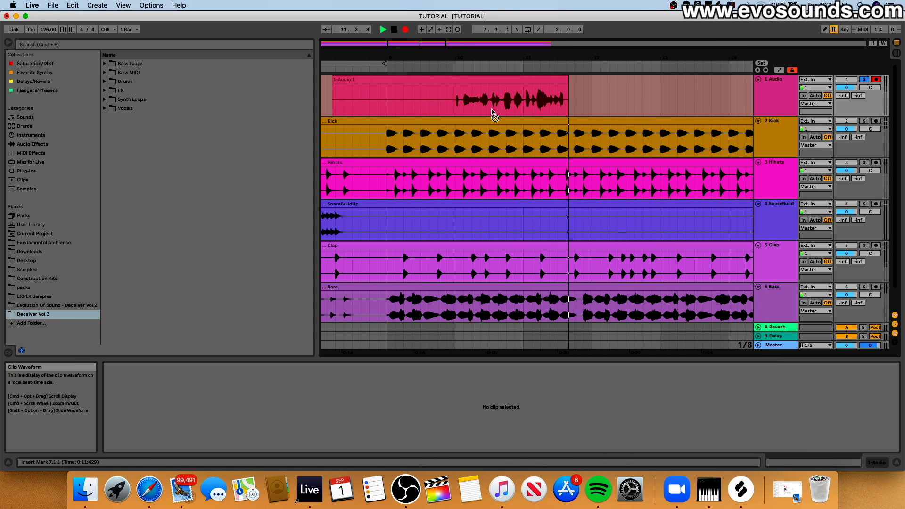
pyautogui.scroll(-5, 491, 113)
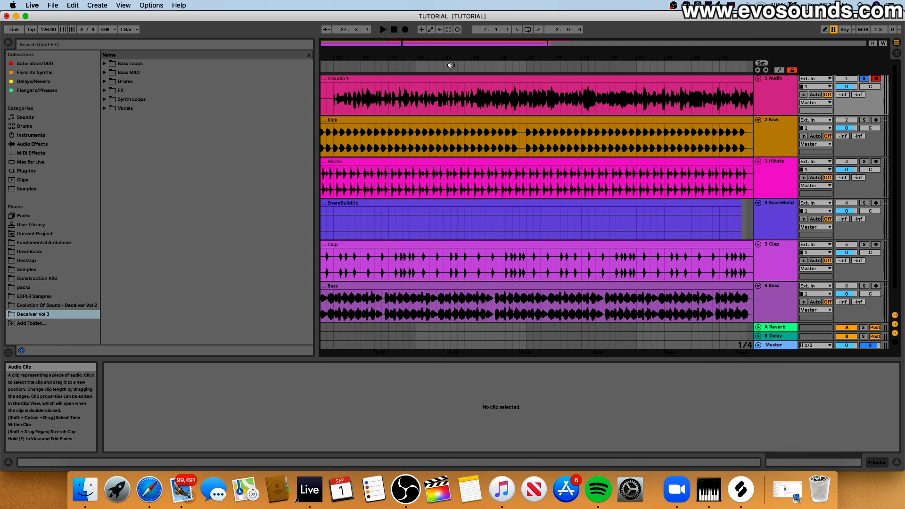
# Step: Move the recorded clip earlier on 1 Audio to start at 3.3.4 and set the insert marker at 5.3.1
pyautogui.hscroll(-5, 451, 65)
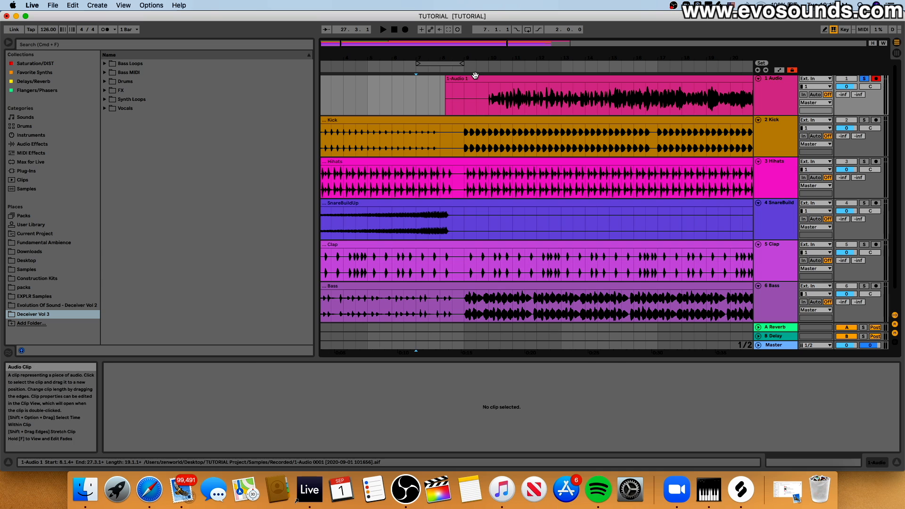
pyautogui.moveTo(475, 75); pyautogui.dragTo(366, 84)
pyautogui.click(384, 100)
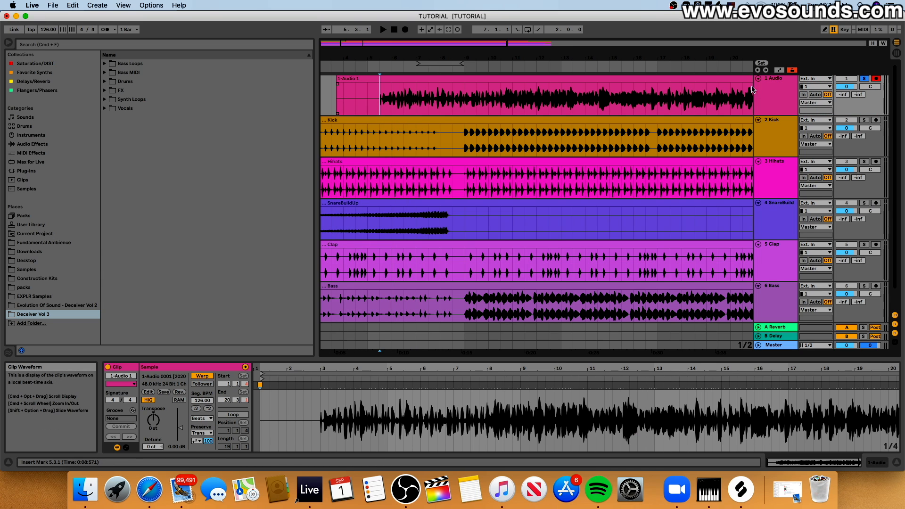
# Step: Play the soloed recording from several points up to bar 12 to find where a usable vocal phrase begins
pyautogui.press('space')
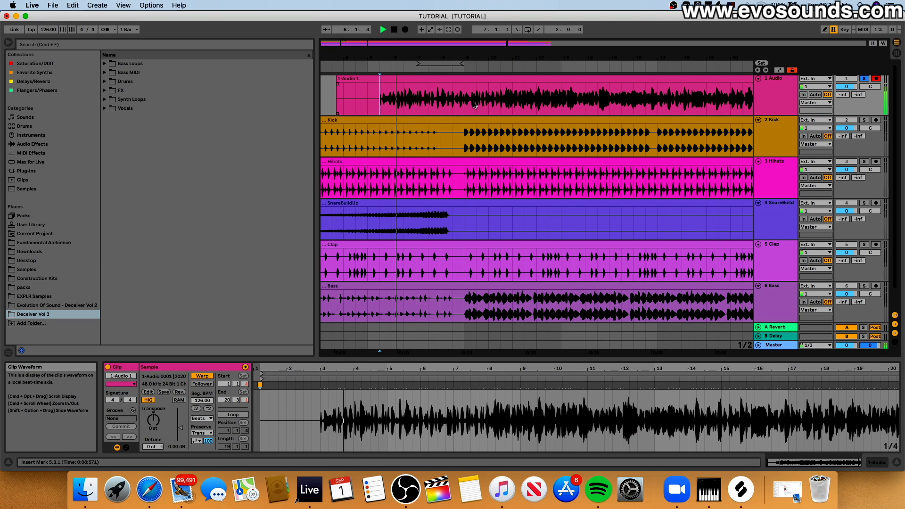
pyautogui.moveTo(391, 57); pyautogui.dragTo(318, 70)
pyautogui.press('space')
pyautogui.press('space')
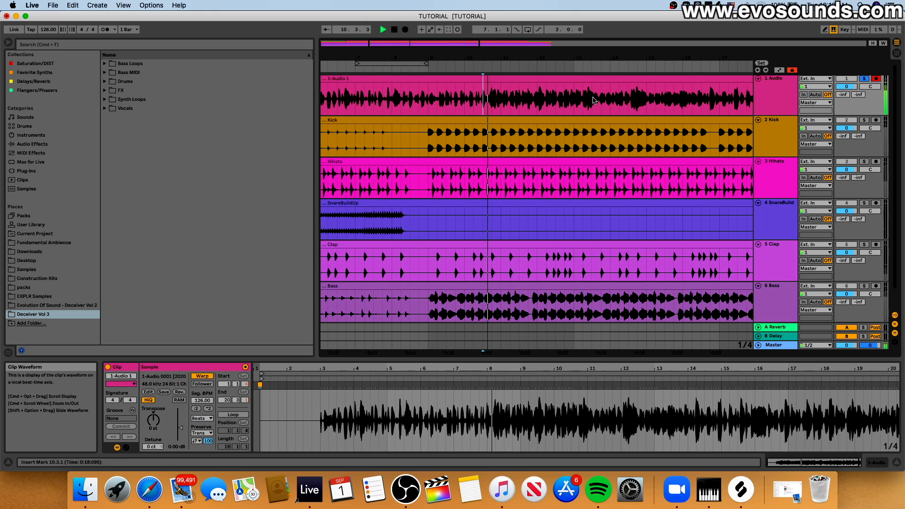
pyautogui.moveTo(445, 43); pyautogui.dragTo(442, 85)
pyautogui.click(415, 112)
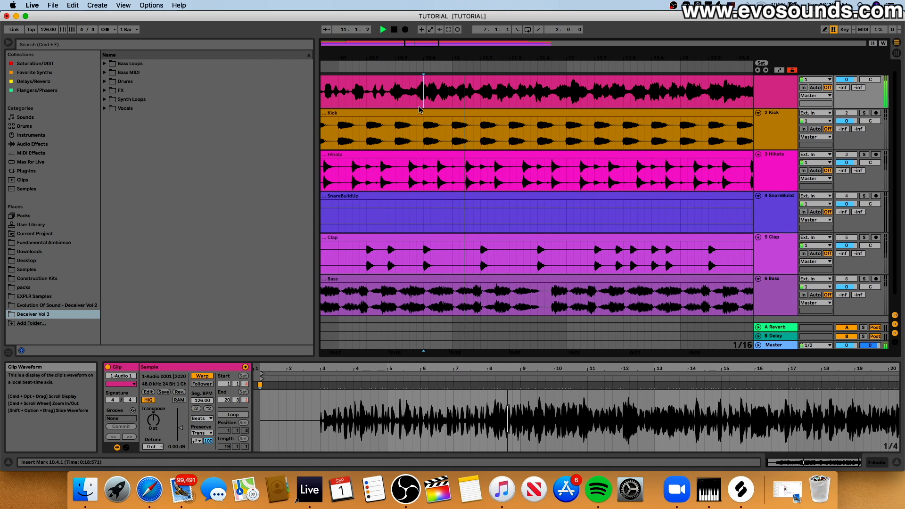
pyautogui.click(438, 98)
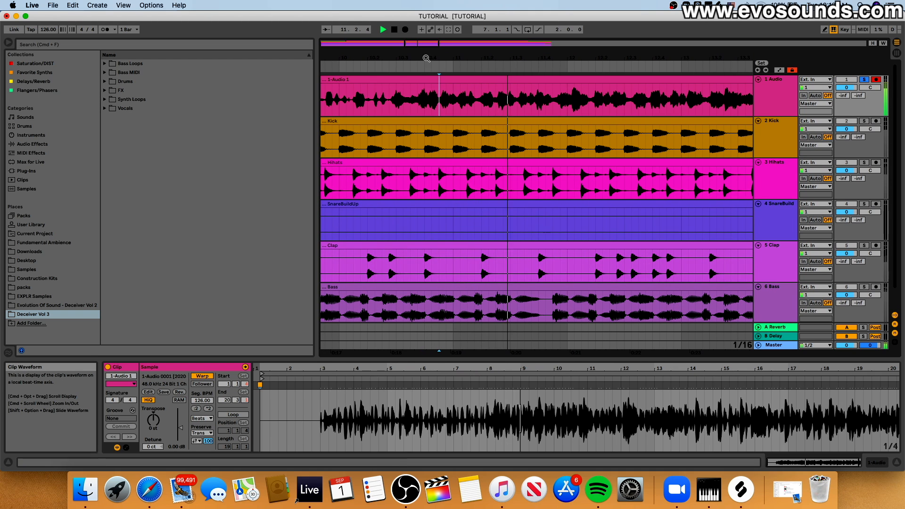
pyautogui.moveTo(424, 45); pyautogui.dragTo(408, 44)
pyautogui.press('space')
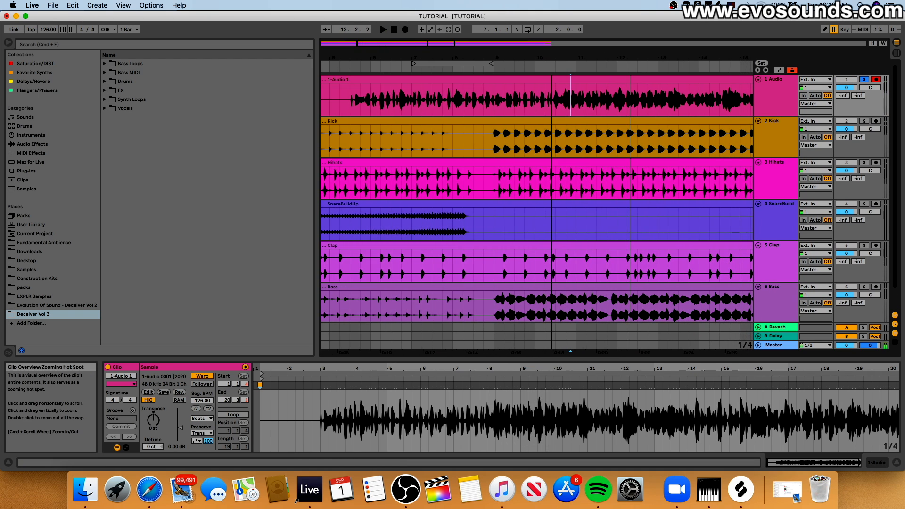
# Step: Trim the start of the recorded clip on 1 Audio to 10.4.3, playing it to check the cut
pyautogui.hscroll(-3, 356, 78)
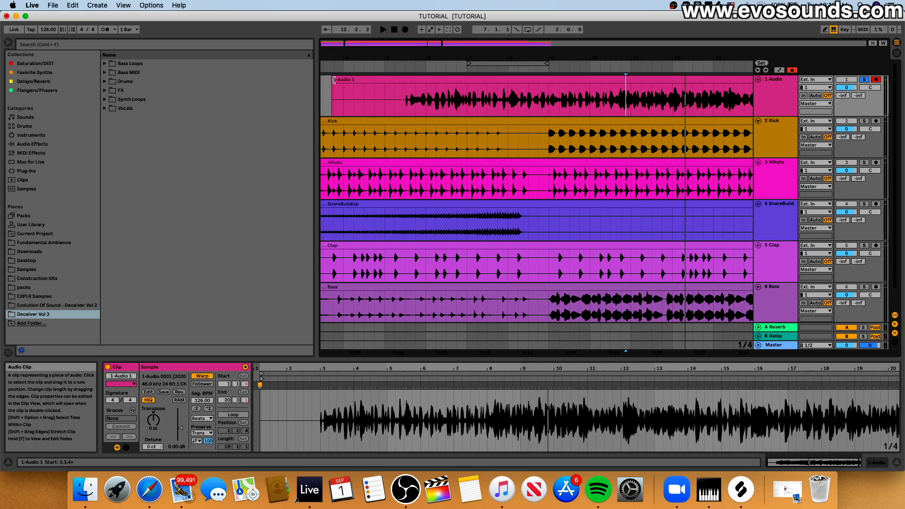
pyautogui.moveTo(335, 80); pyautogui.dragTo(620, 84)
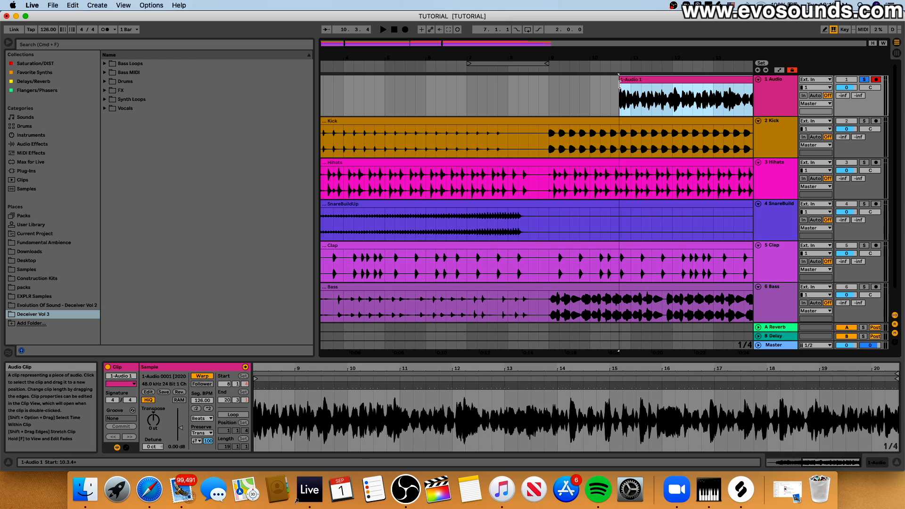
pyautogui.press('space')
pyautogui.press('space')
pyautogui.moveTo(395, 43); pyautogui.dragTo(464, 81)
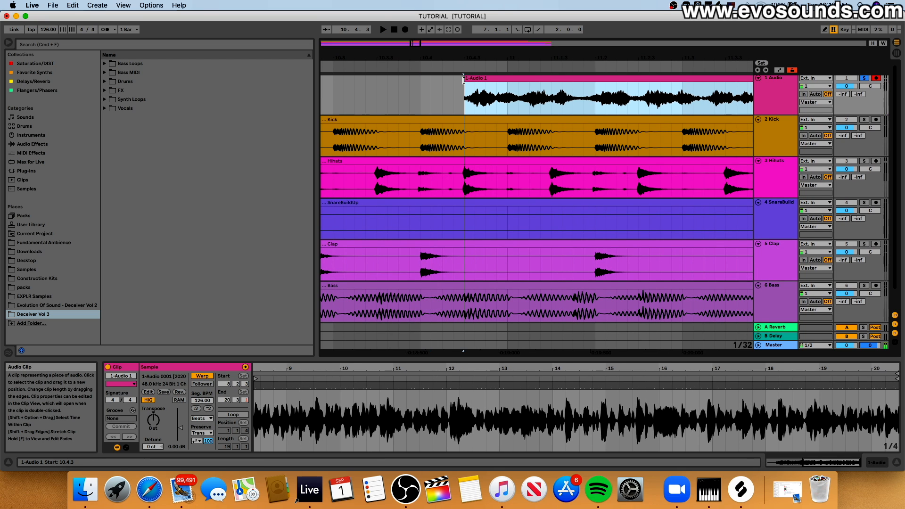
# Step: Move the trimmed vocal clip to start at 7.1.1 and lower the 1 Audio track volume to -2.8 dB
pyautogui.moveTo(423, 50); pyautogui.dragTo(600, 14)
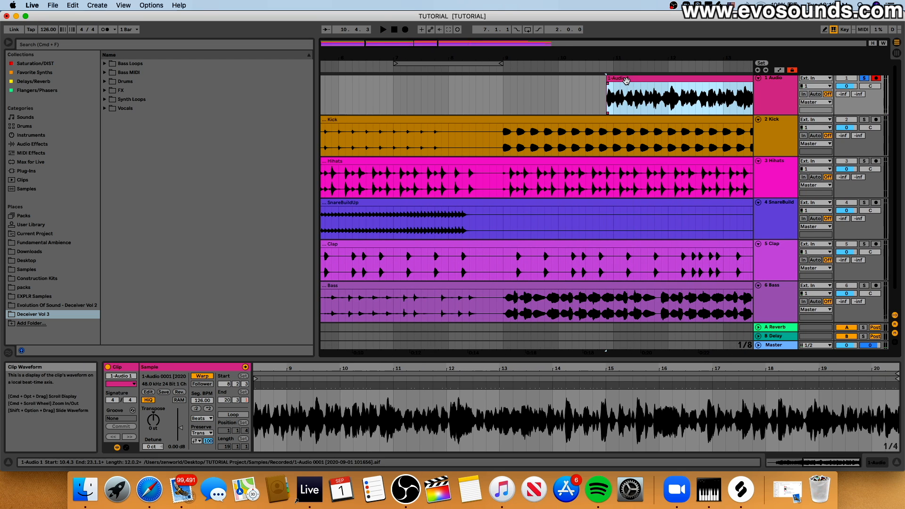
pyautogui.moveTo(624, 80); pyautogui.dragTo(421, 95)
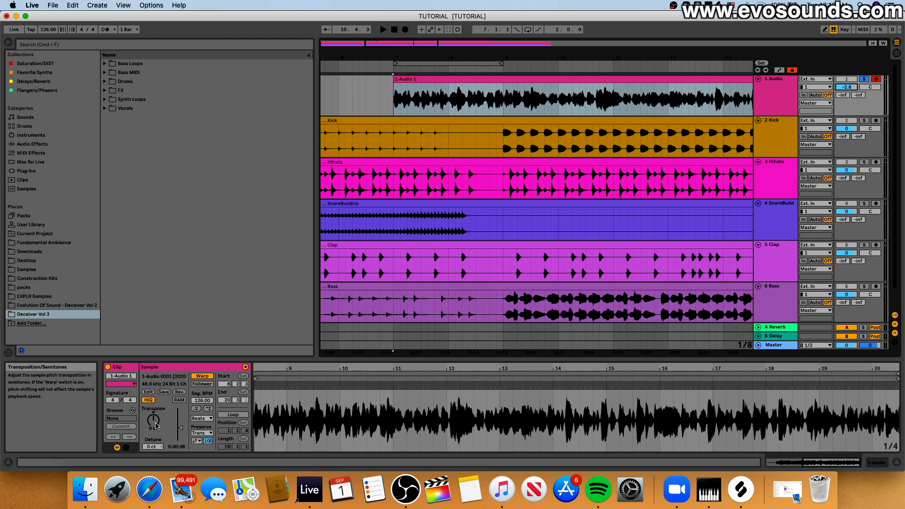
# Step: Transpose the vocal clip by -4 semitones, set its warp mode to Complex Pro, and play it
pyautogui.moveTo(156, 427); pyautogui.dragTo(156, 435)
pyautogui.click(201, 418)
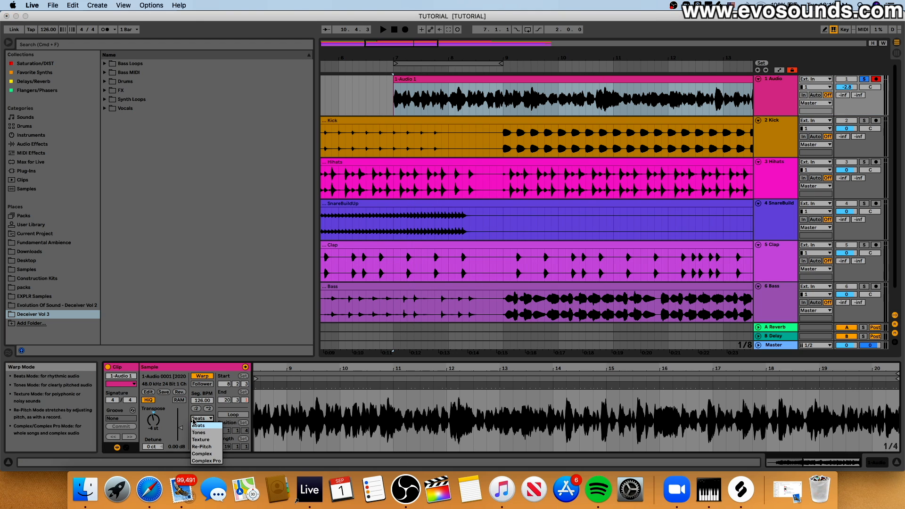
pyautogui.click(202, 463)
pyautogui.press('space')
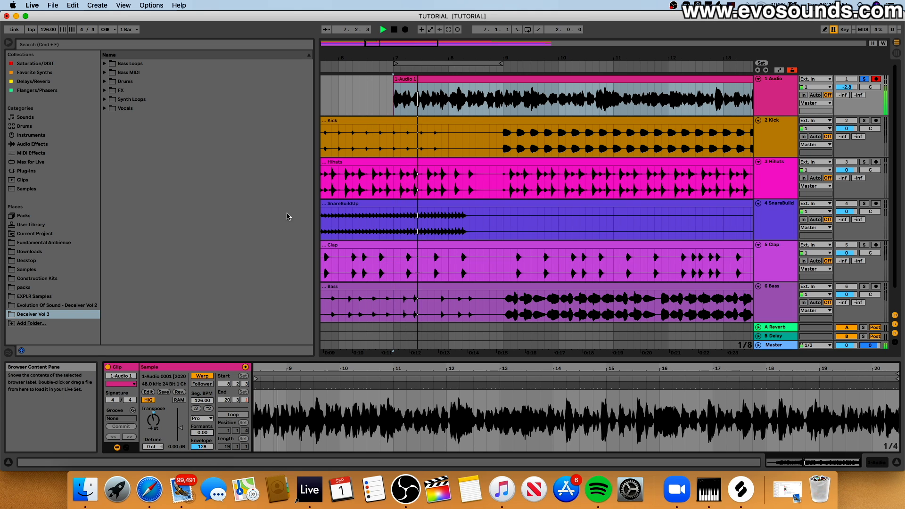
pyautogui.moveTo(153, 420)
pyautogui.mouseDown()
pyautogui.moveTo(153, 396)
pyautogui.moveTo(153, 419)
pyautogui.mouseUp()
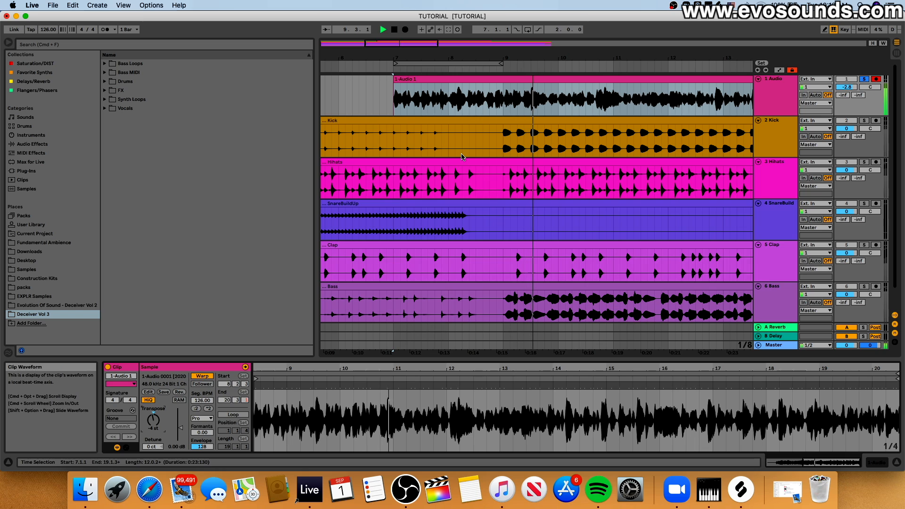
pyautogui.press('space')
# Step: Turn off solo on 1 Audio and play the vocal with the full mix from 6.2.1
pyautogui.click(865, 80)
pyautogui.click(364, 119)
pyautogui.press('space')
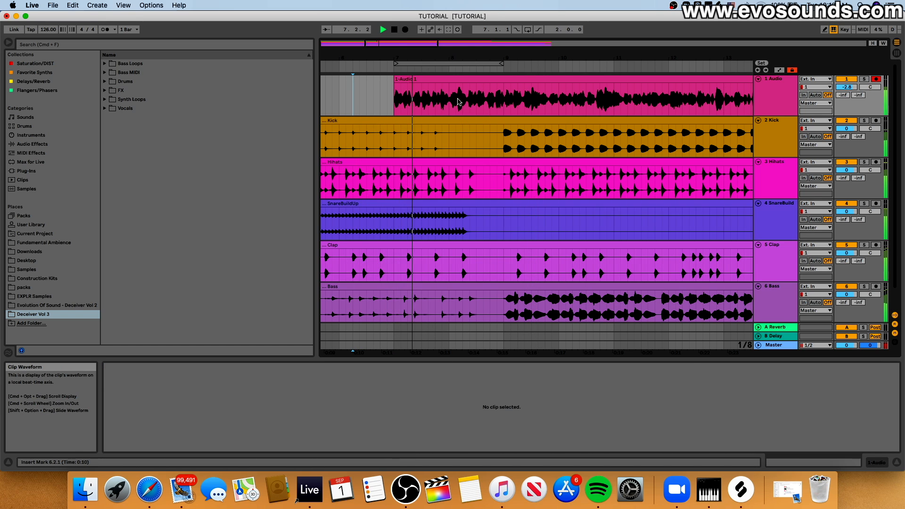
pyautogui.moveTo(376, 57); pyautogui.dragTo(375, 74)
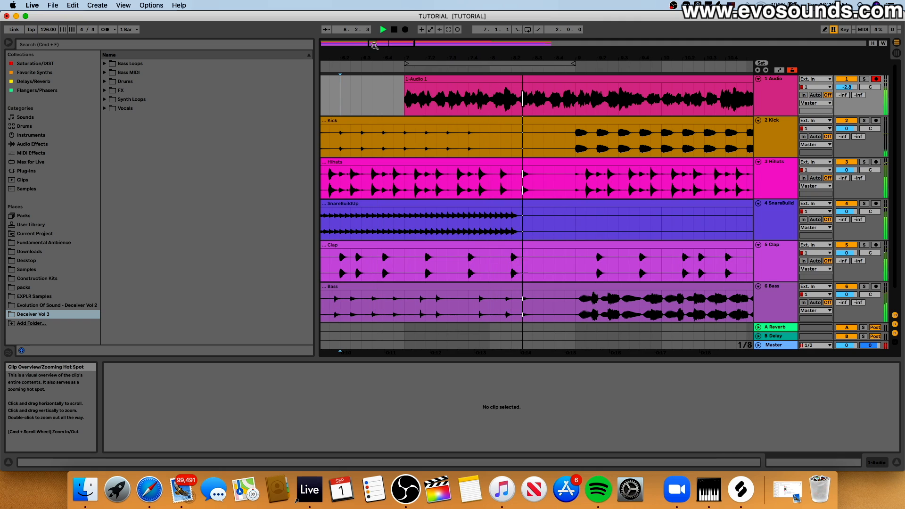
pyautogui.moveTo(380, 43); pyautogui.dragTo(379, 27)
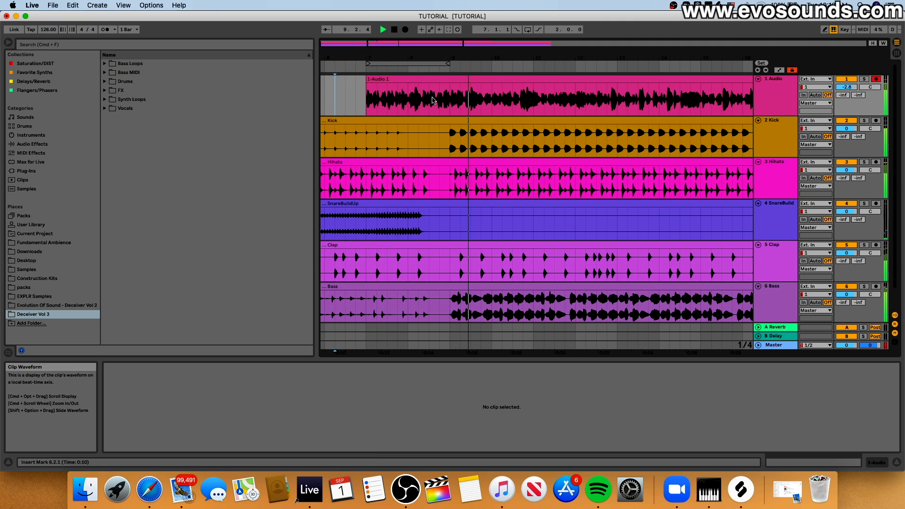
pyautogui.press('space')
# Step: Shift the vocal clip on 1 Audio half a beat later than bar 7
pyautogui.click(437, 78)
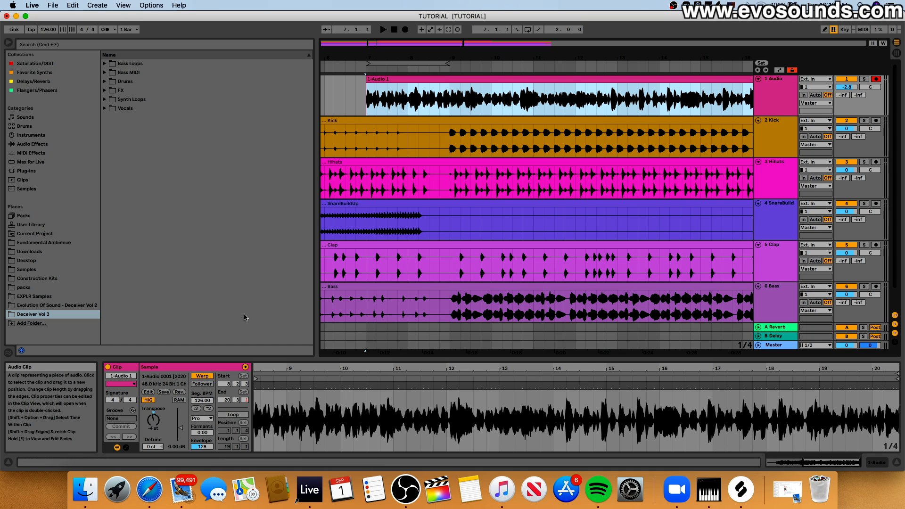
pyautogui.rightClick(152, 419)
pyautogui.click(174, 425)
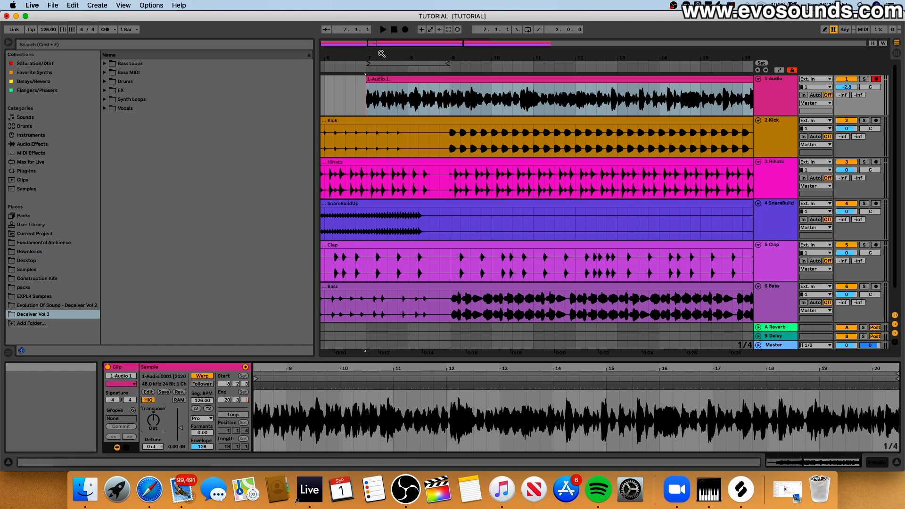
pyautogui.moveTo(382, 54); pyautogui.dragTo(426, 76)
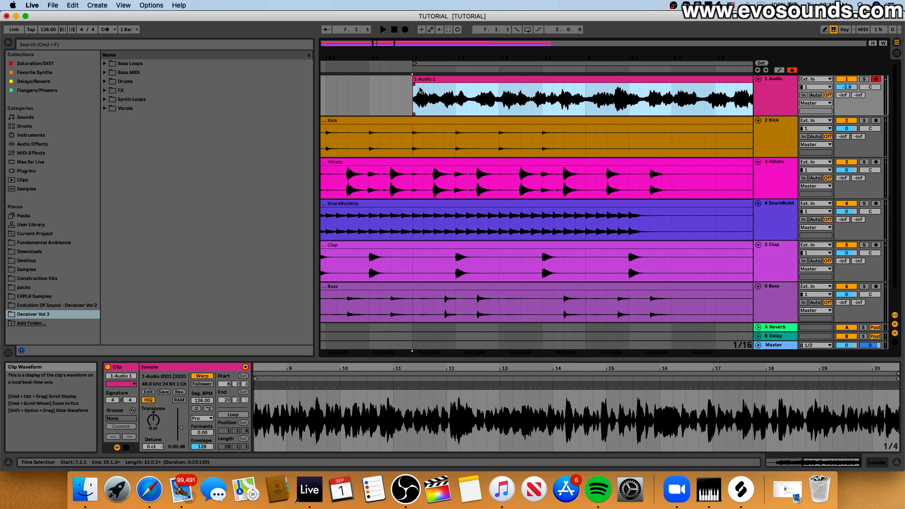
pyautogui.moveTo(425, 77); pyautogui.dragTo(458, 88)
# Step: Play the mix from 6.4.3 to check the timing of the shifted vocal clip
pyautogui.click(393, 97)
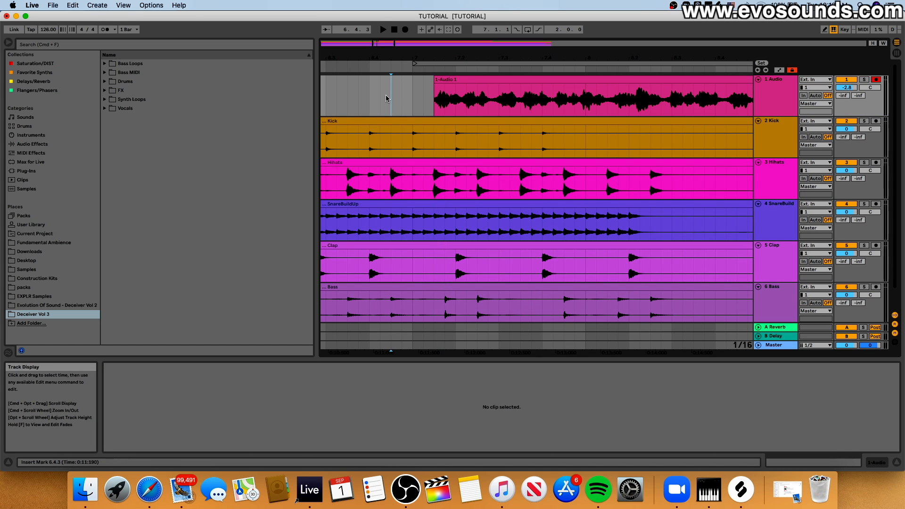
pyautogui.press('space')
pyautogui.hscroll(1, 415, 98)
pyautogui.press('space')
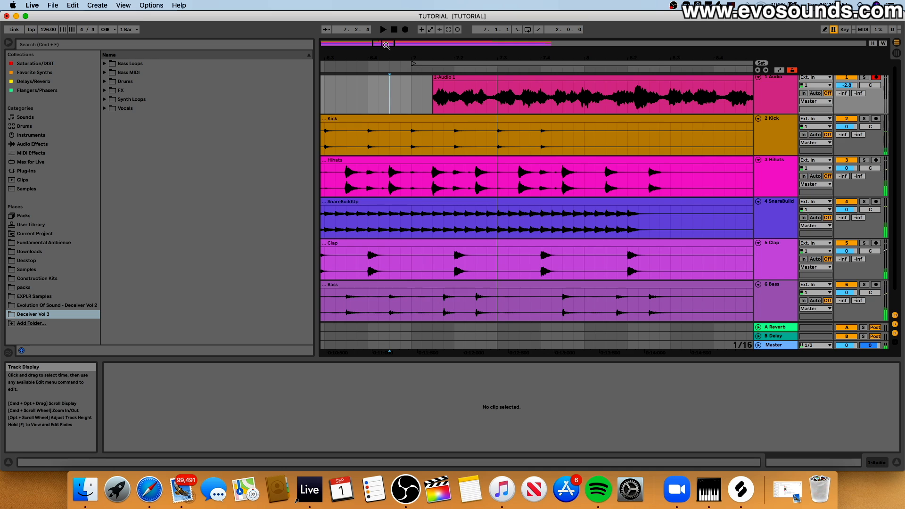
# Step: Play the full arrangement from its very beginning to hear the build-up before the vocal
pyautogui.moveTo(387, 46); pyautogui.dragTo(400, 50)
pyautogui.click(398, 101)
pyautogui.hscroll(-5, 398, 101)
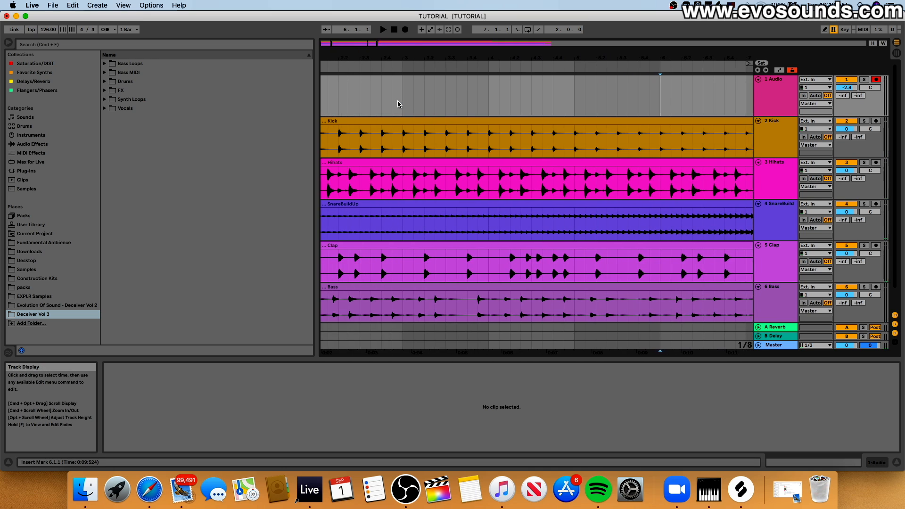
pyautogui.hscroll(-3, 398, 100)
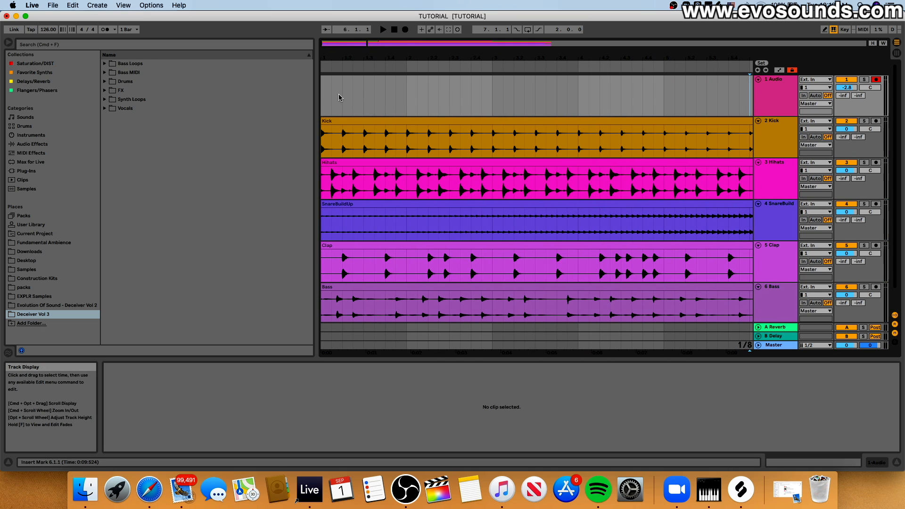
pyautogui.click(323, 98)
pyautogui.press('space')
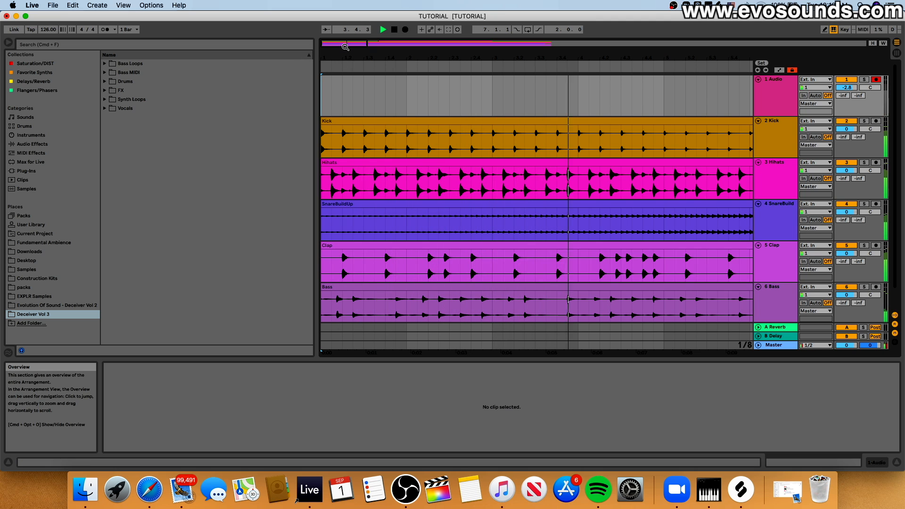
pyautogui.moveTo(345, 47); pyautogui.dragTo(364, 73)
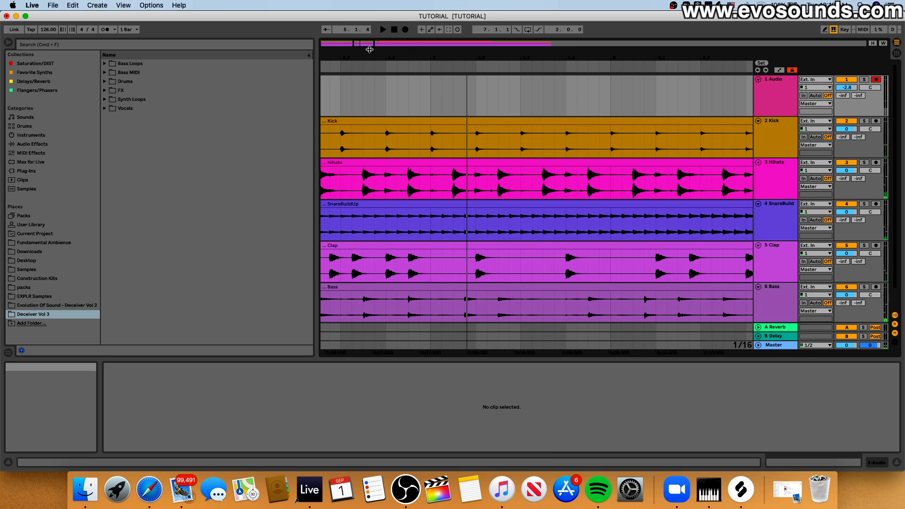
# Step: Split the vocal clip on 1 Audio at 7.1.1 and delete the part after the cut
pyautogui.moveTo(745, 57); pyautogui.dragTo(608, 33)
pyautogui.moveTo(672, 79); pyautogui.dragTo(487, 93)
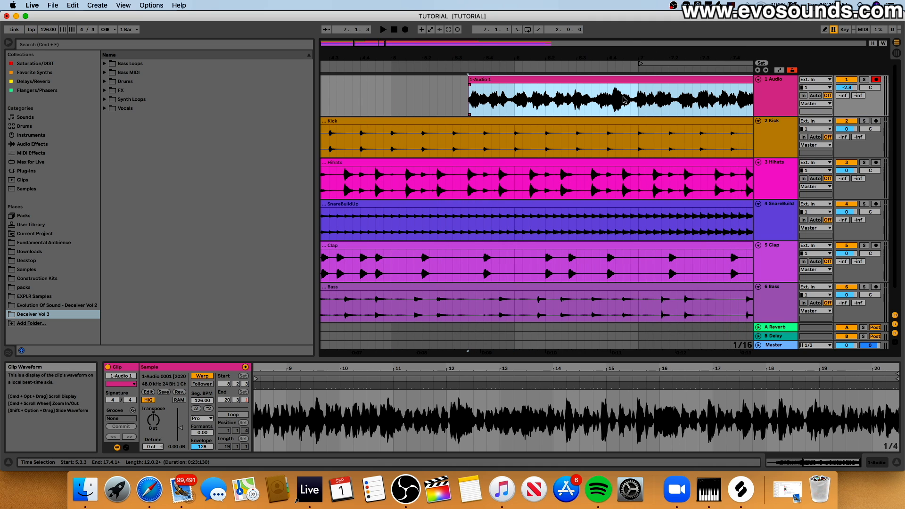
pyautogui.click(637, 102)
pyautogui.press('super+e')
pyautogui.press('Delete')
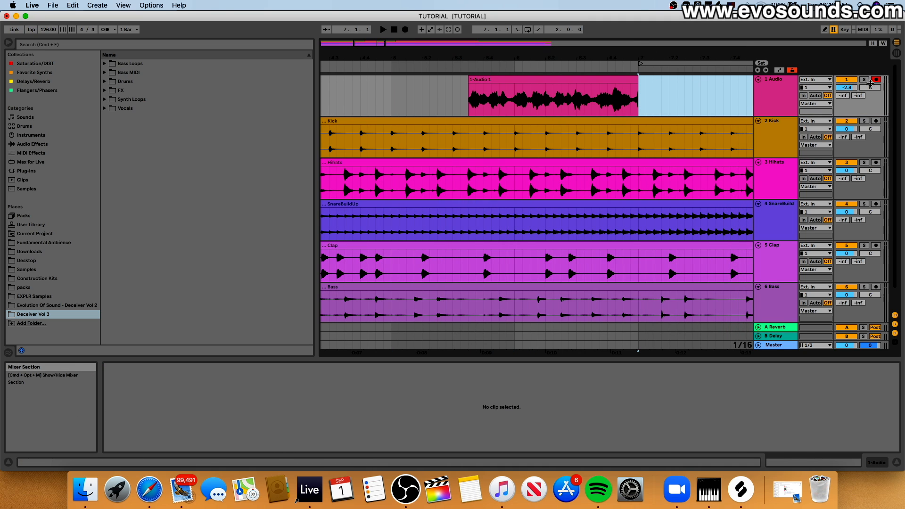
# Step: Solo 1 Audio and play the trimmed vocal phrase on its own
pyautogui.click(864, 79)
pyautogui.click(567, 80)
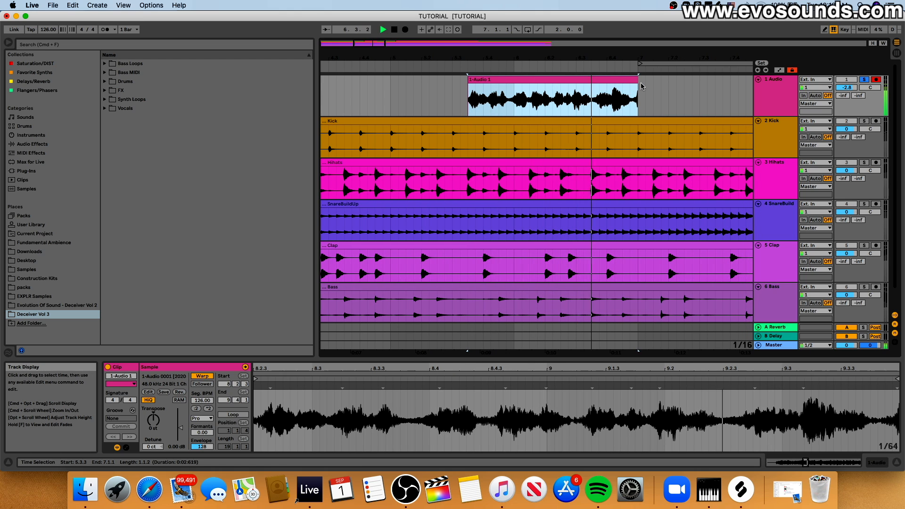
pyautogui.press('space')
pyautogui.hscroll(1, 643, 82)
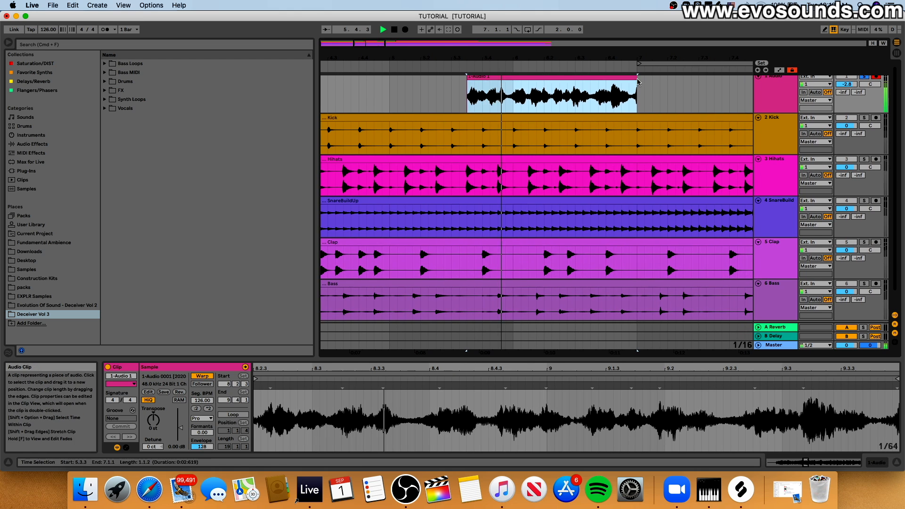
# Step: Tighten the vocal clip to span 4.4.4 to 6.2.1 and consolidate it into a new sample
pyautogui.click(633, 80)
pyautogui.click(636, 81)
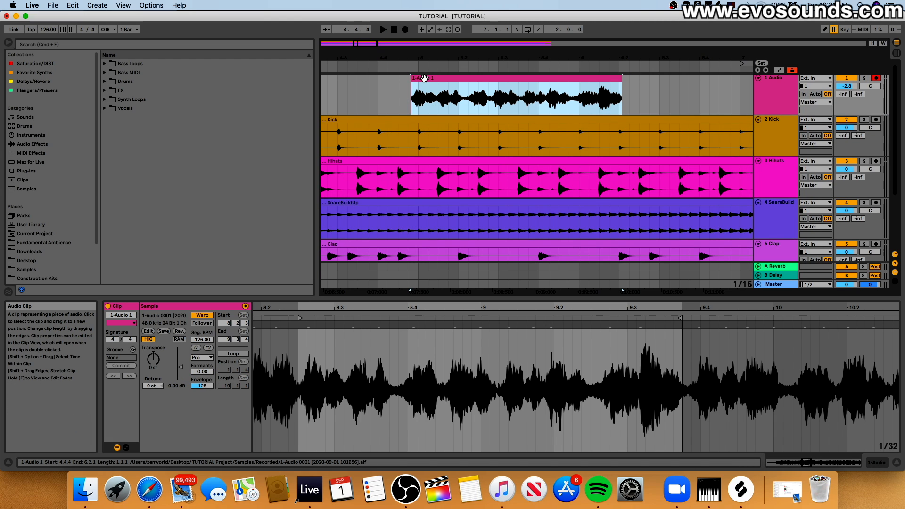
pyautogui.press('super+j')
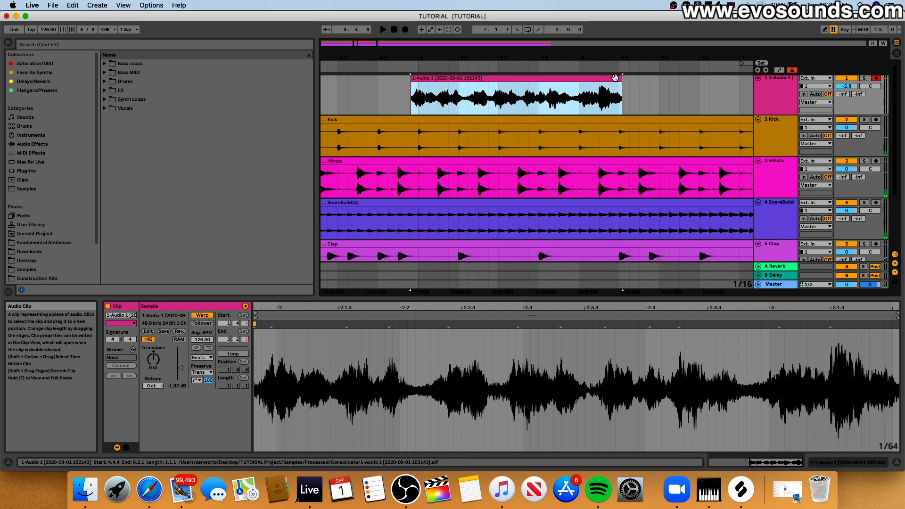
pyautogui.moveTo(618, 78); pyautogui.dragTo(622, 77)
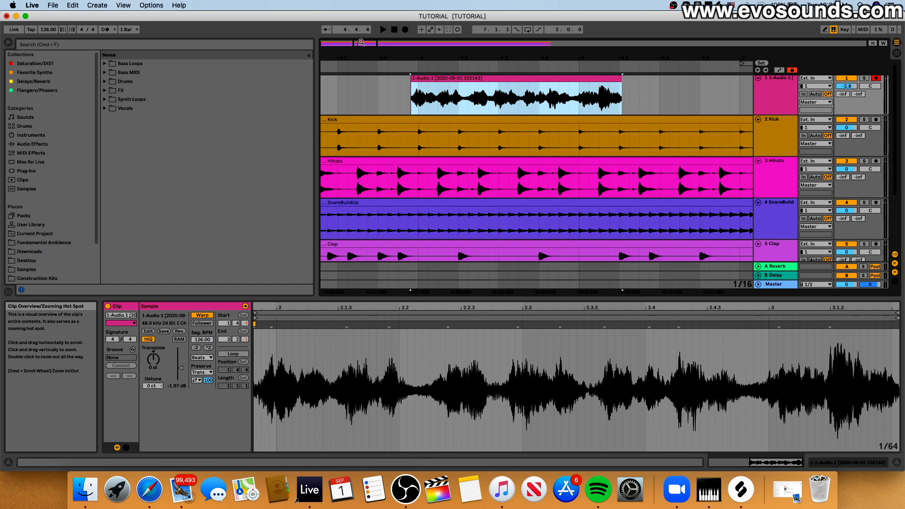
pyautogui.moveTo(364, 41); pyautogui.dragTo(381, 79)
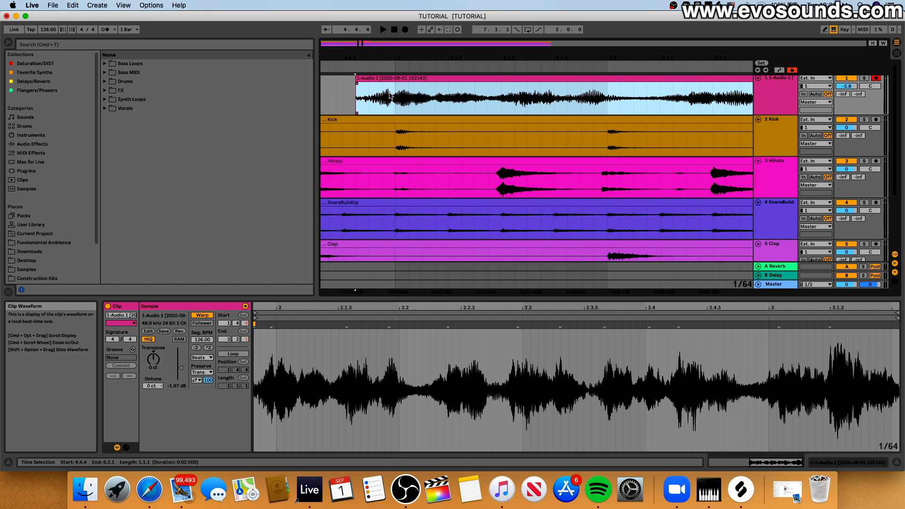
# Step: Warp the consolidated vocal's first two transients onto 2.1.1 and 2.1.3 in its sample view
pyautogui.moveTo(279, 307); pyautogui.dragTo(324, 328)
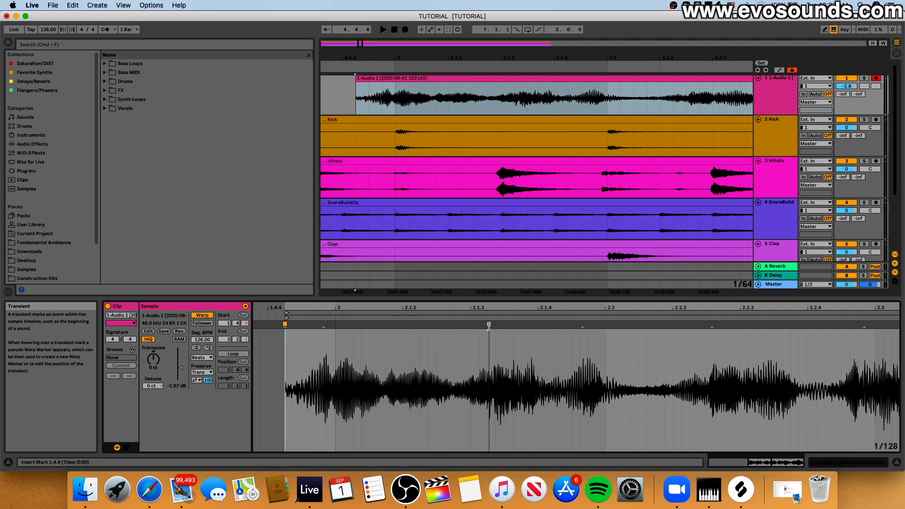
pyautogui.moveTo(323, 325); pyautogui.dragTo(334, 325)
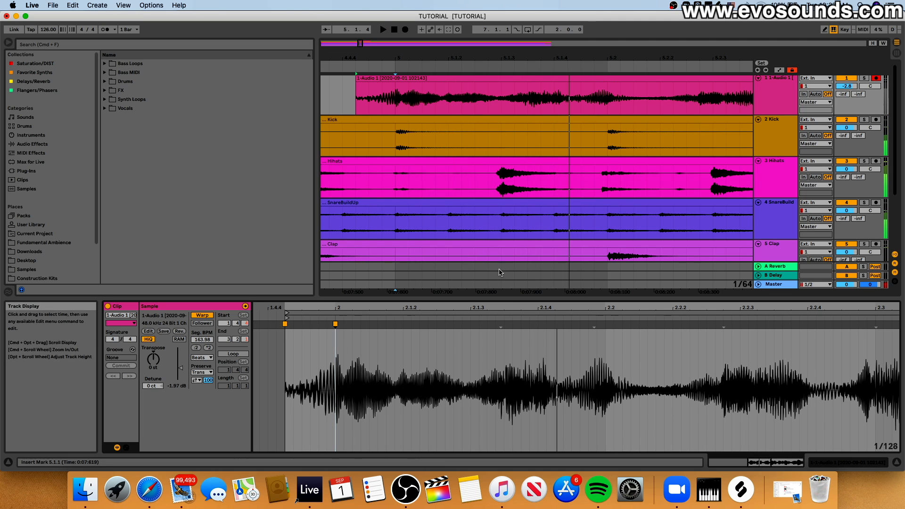
pyautogui.press('space')
pyautogui.moveTo(497, 326); pyautogui.dragTo(468, 329)
pyautogui.press('space')
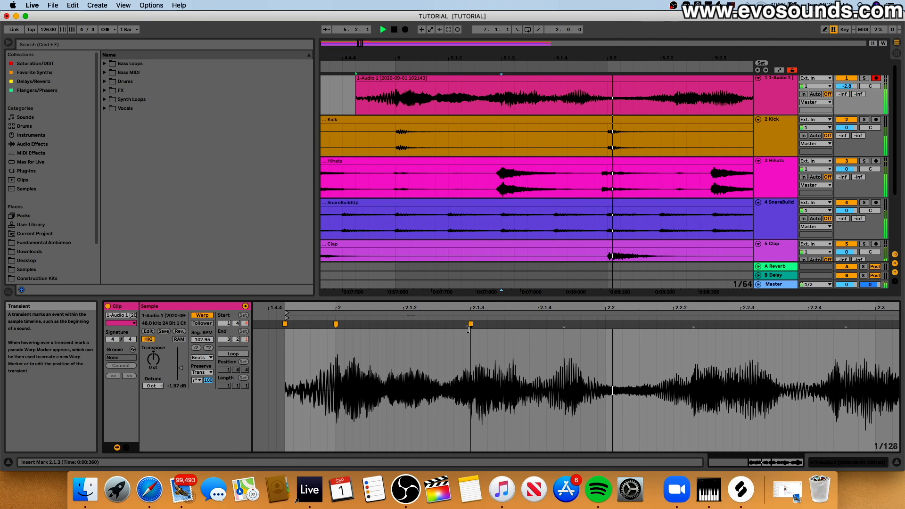
# Step: Add warp markers that align the following vocal transients to 2.1.4, 2.2.1 and 2.2.3
pyautogui.moveTo(565, 325); pyautogui.dragTo(539, 330)
pyautogui.moveTo(646, 309)
pyautogui.mouseDown()
pyautogui.moveTo(646, 295)
pyautogui.moveTo(472, 299)
pyautogui.moveTo(472, 328)
pyautogui.moveTo(459, 329)
pyautogui.mouseUp()
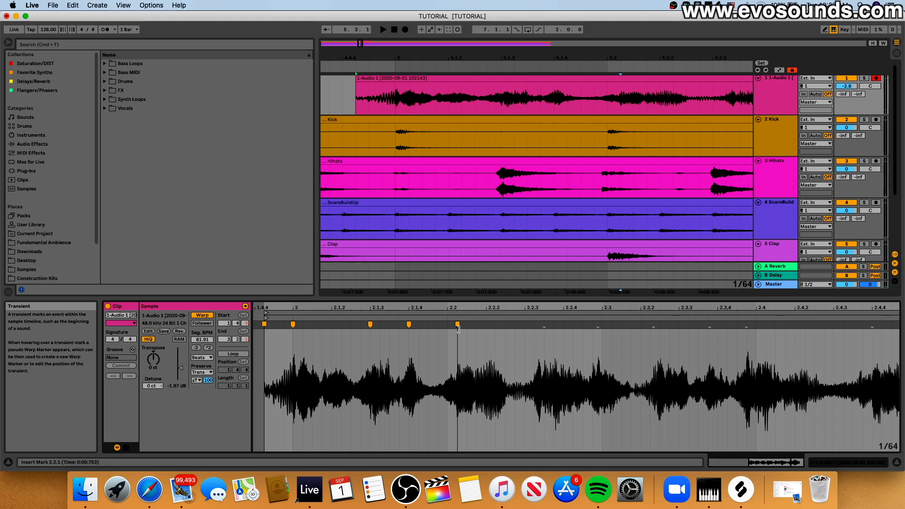
pyautogui.moveTo(546, 327)
pyautogui.mouseDown()
pyautogui.moveTo(527, 328)
pyautogui.moveTo(536, 329)
pyautogui.mouseUp()
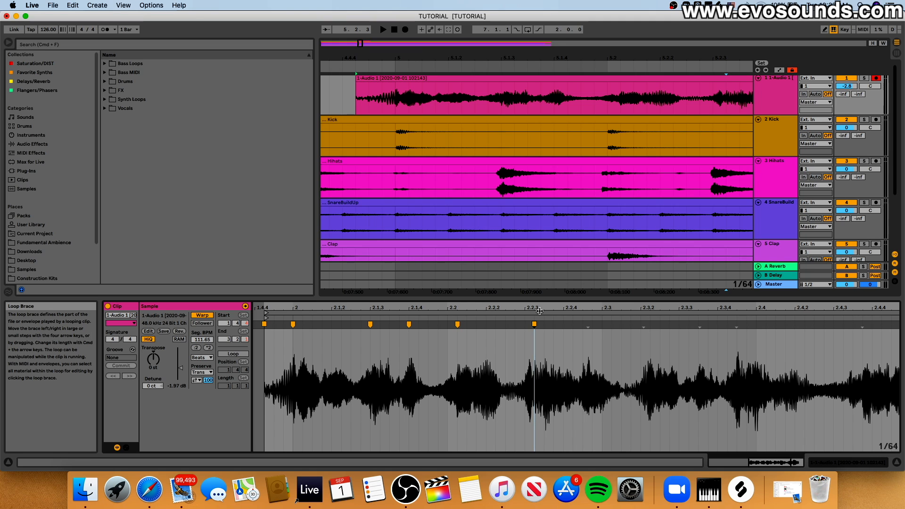
# Step: Set the vocal clip's warp mode to Complex Pro and play it with the mix
pyautogui.click(202, 357)
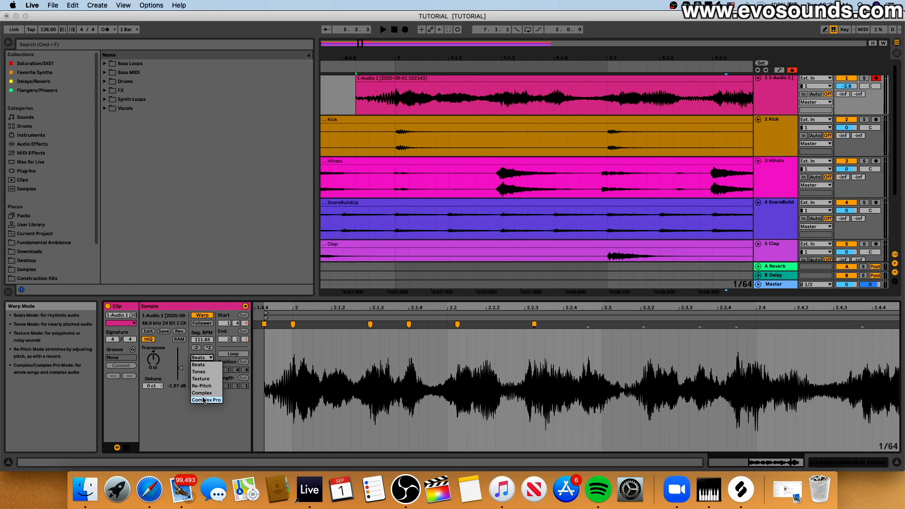
pyautogui.click(207, 400)
pyautogui.moveTo(204, 372); pyautogui.dragTo(203, 419)
pyautogui.press('space')
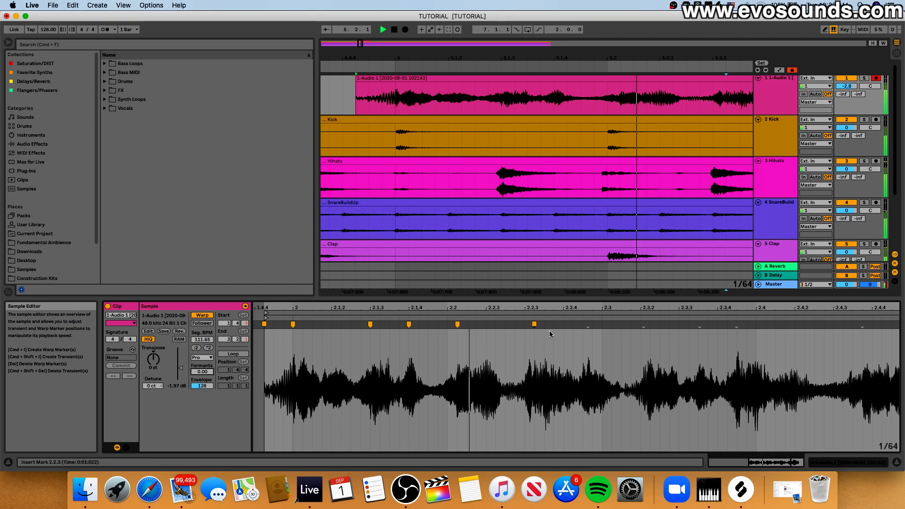
pyautogui.press('space')
pyautogui.press('space')
# Step: Warp the next vocal transients to 2.2.4 and about 2.3.1, checking the timing against the mix
pyautogui.hscroll(3, 572, 345)
pyautogui.press('space')
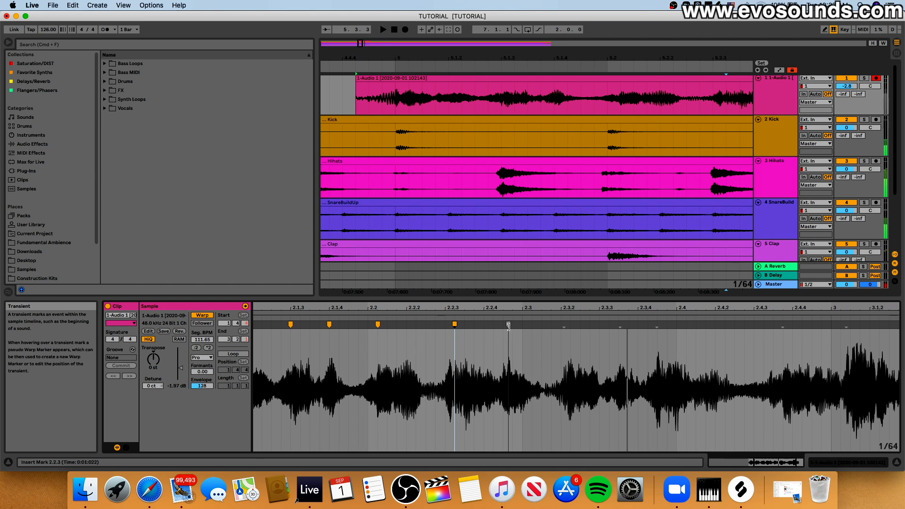
pyautogui.moveTo(508, 326); pyautogui.dragTo(484, 326)
pyautogui.press('space')
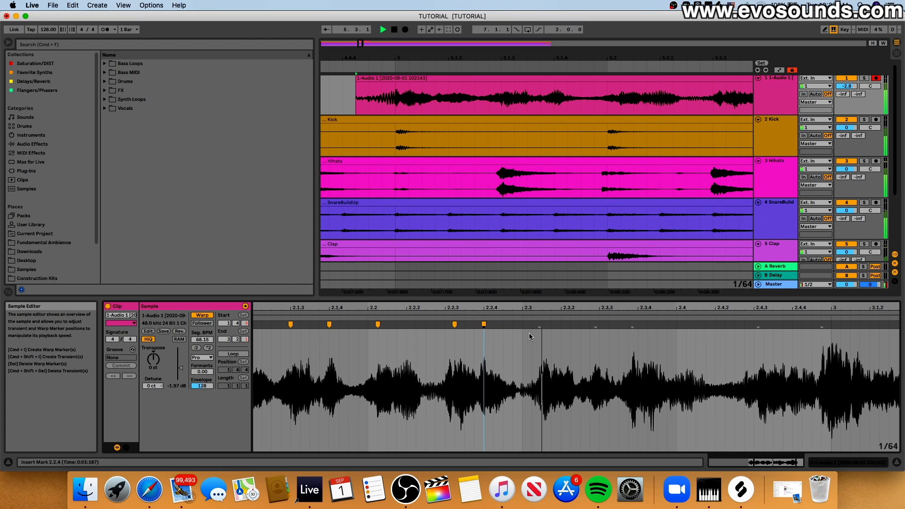
pyautogui.moveTo(539, 326)
pyautogui.mouseDown()
pyautogui.moveTo(522, 326)
pyautogui.moveTo(532, 325)
pyautogui.mouseUp()
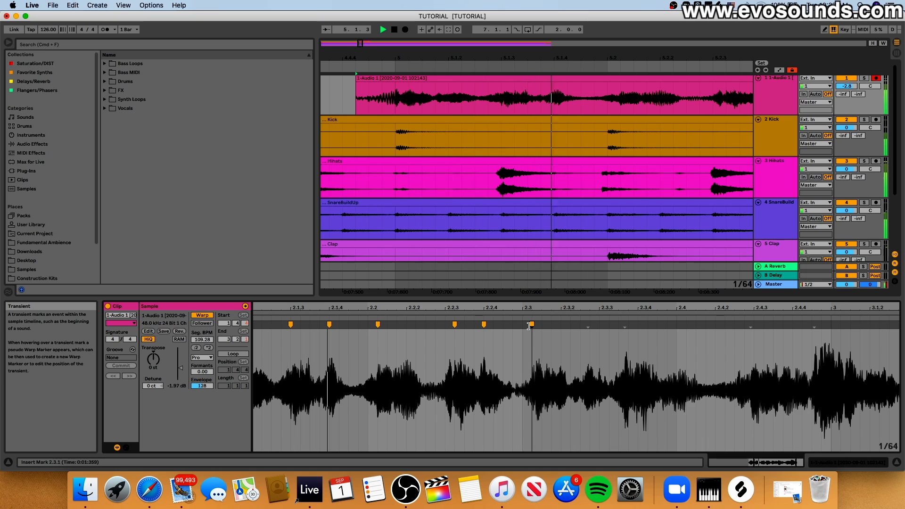
# Step: Warp the remaining vocal transients to 2.3.3, 2.4.1 and 2.4.3, checking the timing by playback
pyautogui.moveTo(589, 327)
pyautogui.mouseDown()
pyautogui.moveTo(562, 329)
pyautogui.moveTo(608, 325)
pyautogui.moveTo(599, 325)
pyautogui.mouseUp()
pyautogui.press('space')
pyautogui.press('space')
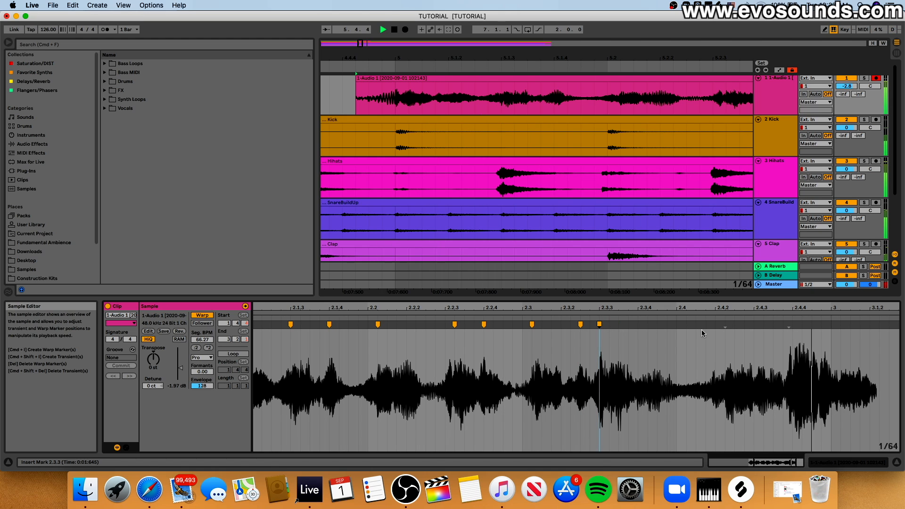
pyautogui.moveTo(725, 328); pyautogui.dragTo(679, 331)
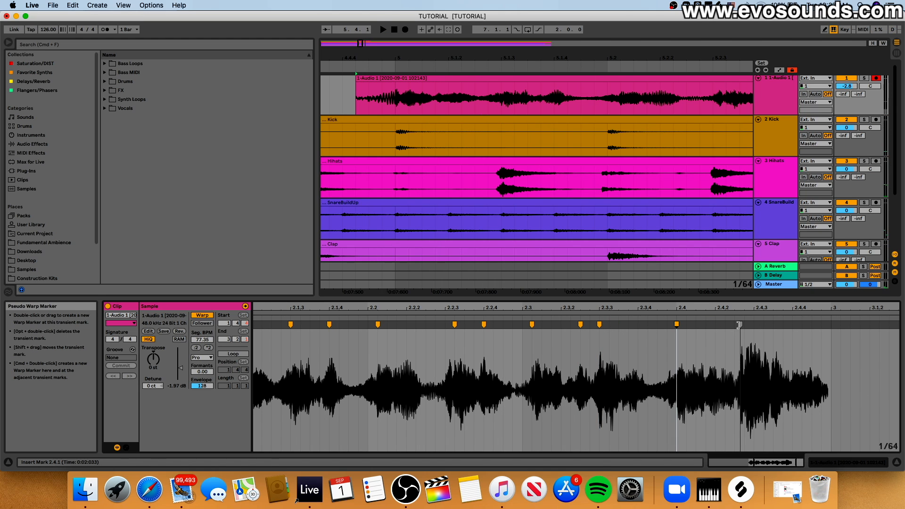
pyautogui.moveTo(739, 325); pyautogui.dragTo(754, 324)
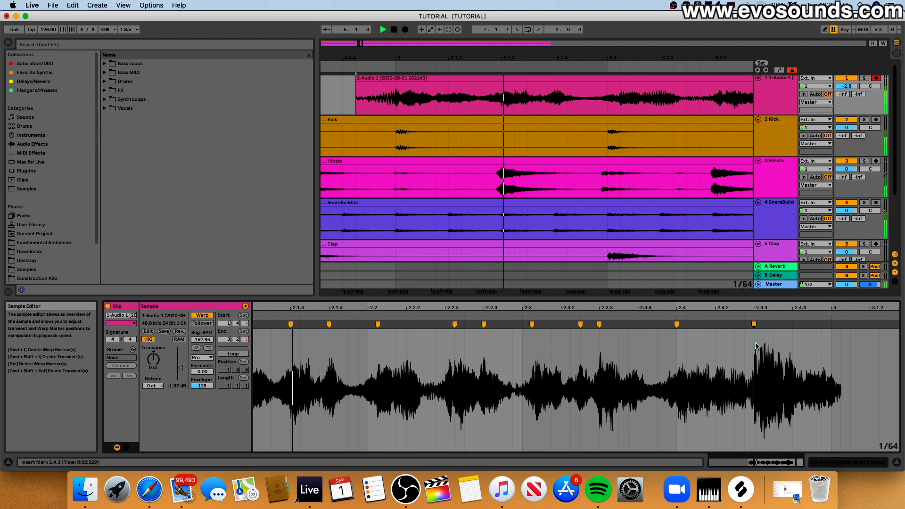
# Step: Shorten the warped vocal clip in the arrangement so it ends at 6.1.1
pyautogui.moveTo(613, 58); pyautogui.dragTo(456, 52)
pyautogui.click(614, 78)
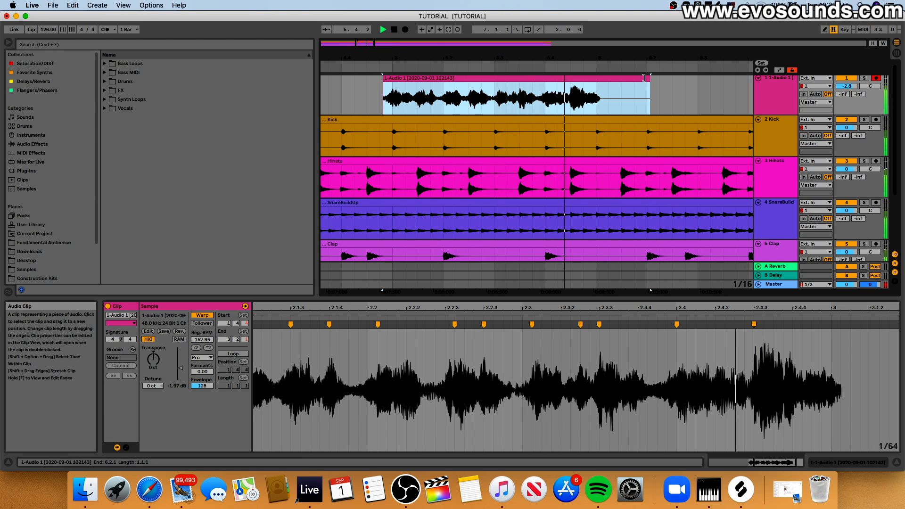
pyautogui.moveTo(646, 79); pyautogui.dragTo(597, 78)
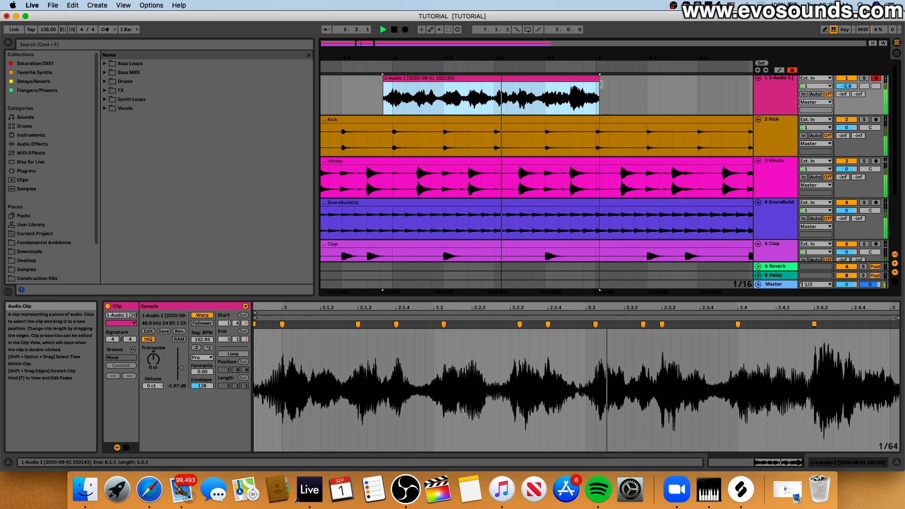
pyautogui.press('space')
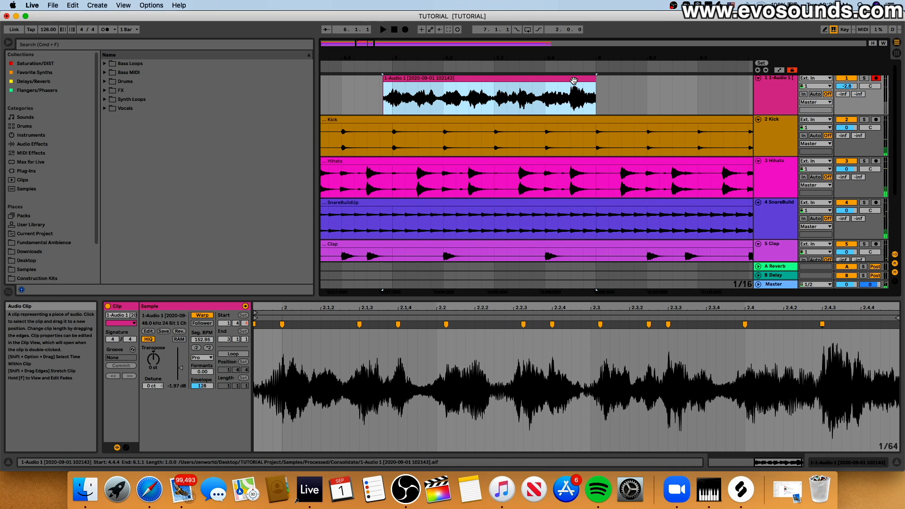
# Step: Duplicate the shortened vocal clip directly after itself and play from the first clip
pyautogui.press('super+d')
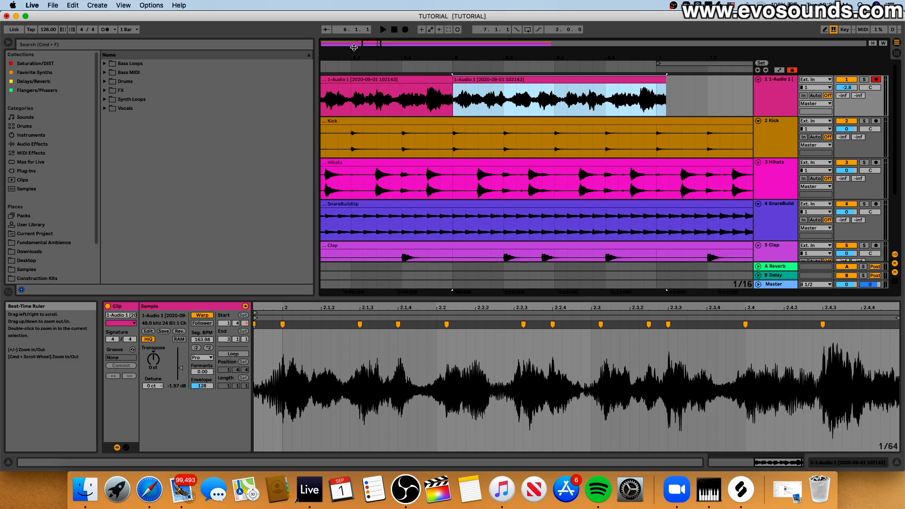
pyautogui.moveTo(354, 48); pyautogui.dragTo(404, 43)
pyautogui.click(387, 79)
pyautogui.press('space')
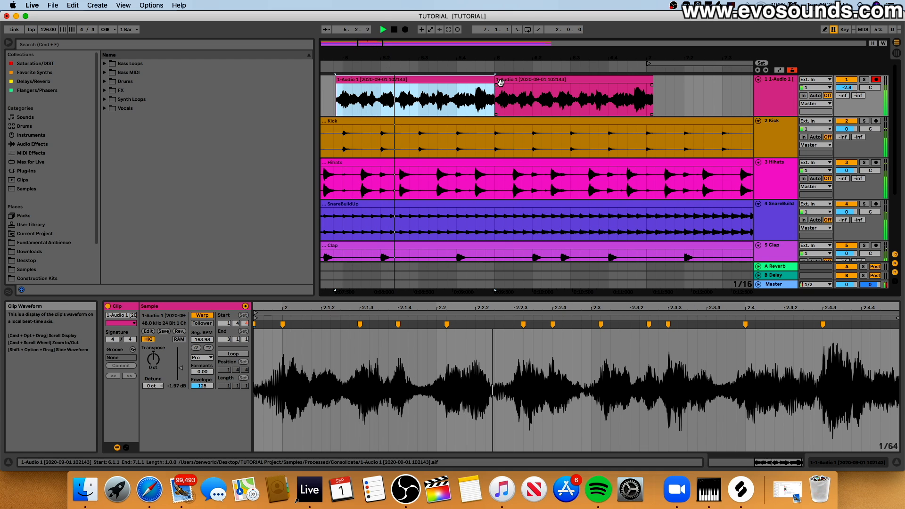
# Step: Trim the first vocal clip to end at 5.4.3 and position its copy to start slightly after 5.4.4
pyautogui.moveTo(498, 58); pyautogui.dragTo(393, 90)
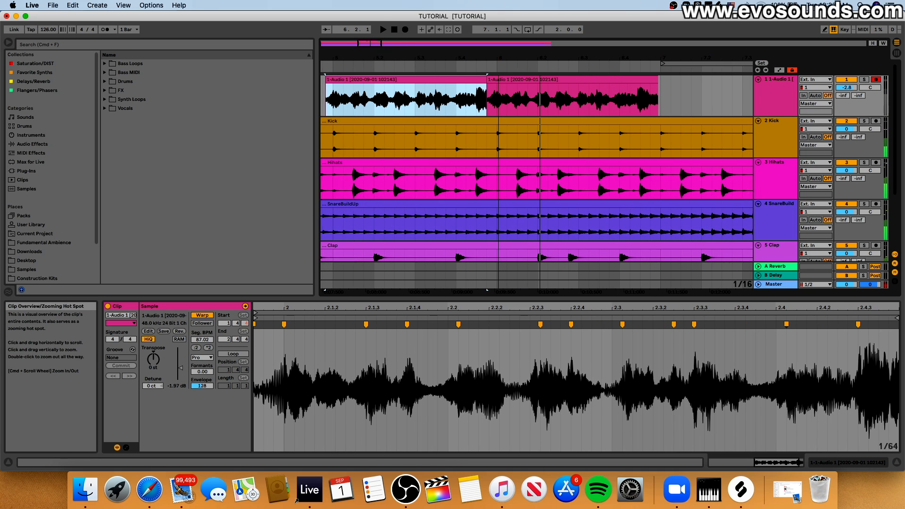
pyautogui.moveTo(485, 58); pyautogui.dragTo(464, 81)
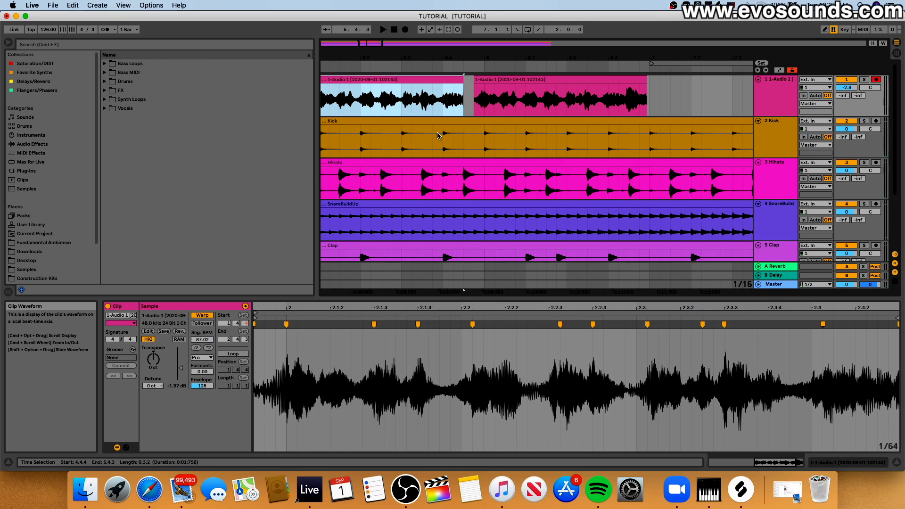
pyautogui.moveTo(484, 58); pyautogui.dragTo(630, 81)
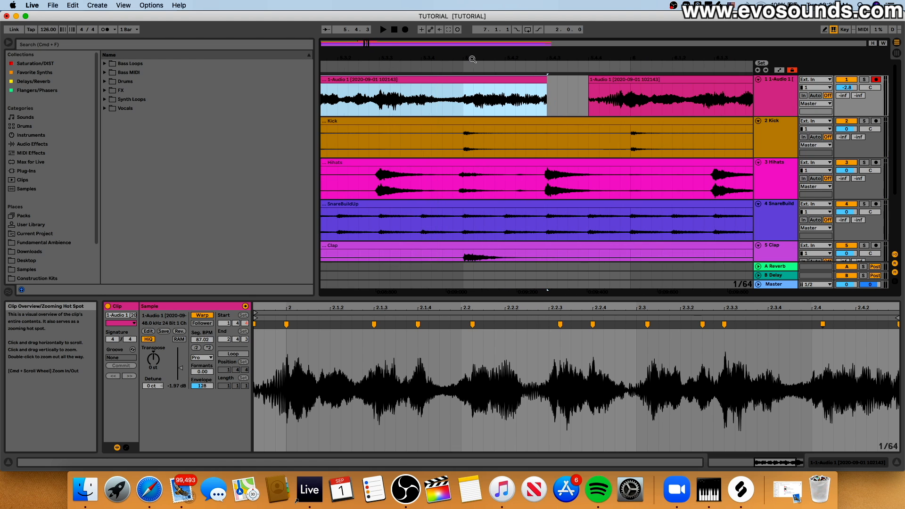
pyautogui.click(609, 81)
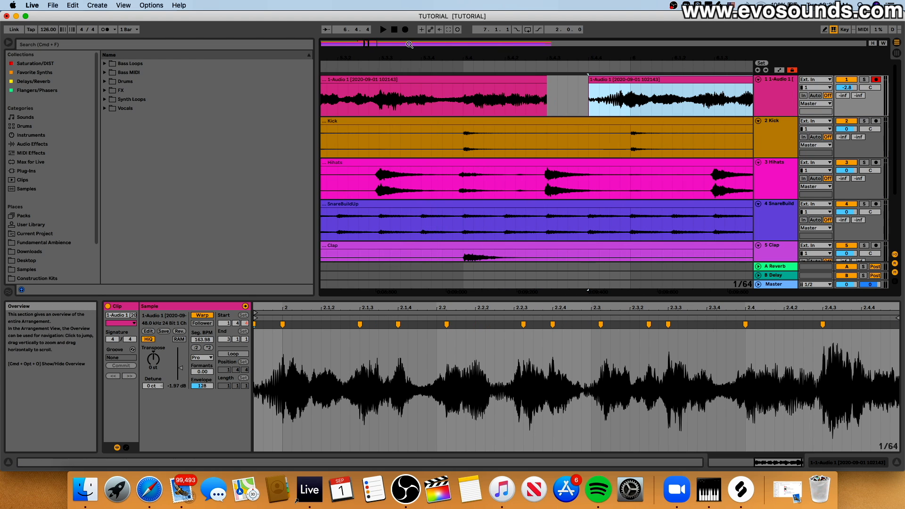
pyautogui.moveTo(367, 44); pyautogui.dragTo(371, 59)
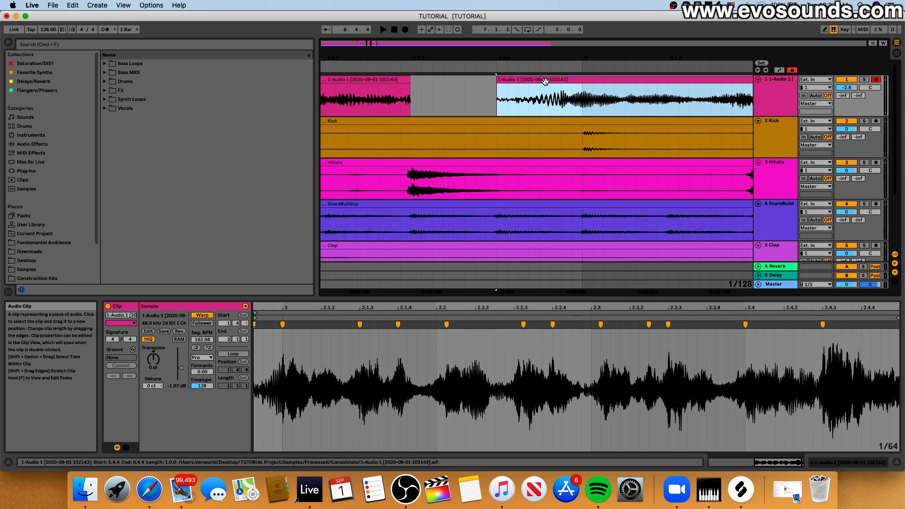
pyautogui.moveTo(544, 81)
pyautogui.mouseDown()
pyautogui.moveTo(555, 83)
pyautogui.moveTo(547, 93)
pyautogui.mouseUp()
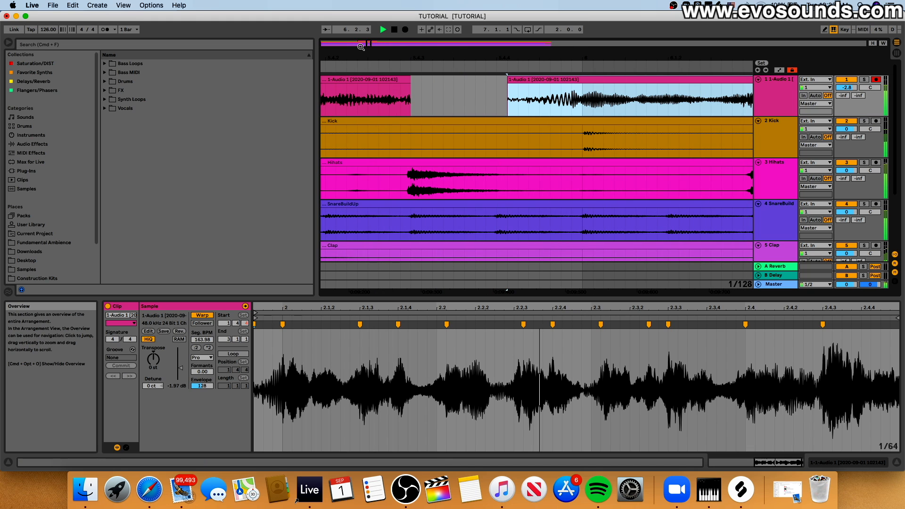
pyautogui.moveTo(432, 56); pyautogui.dragTo(624, 26)
pyautogui.press('space')
# Step: Place a copy of the first vocal clip at 5.4.4 over the second clip and play the result
pyautogui.click(493, 81)
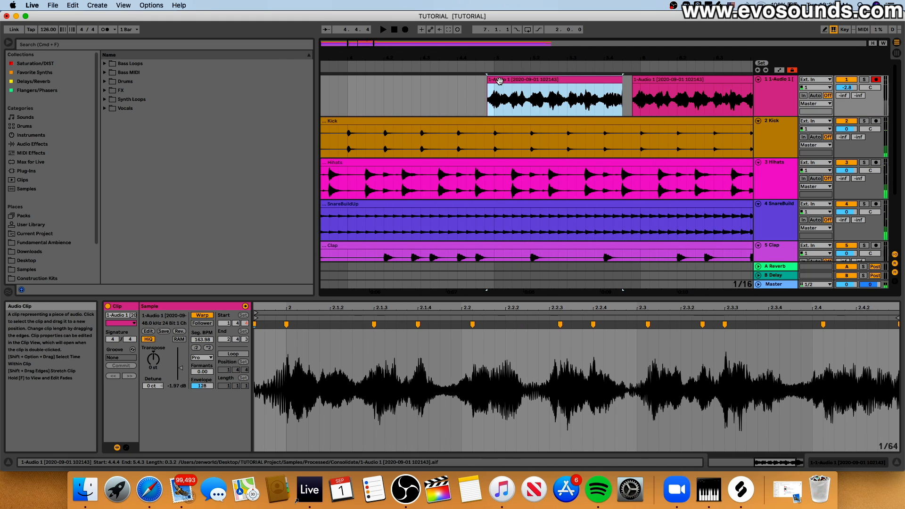
pyautogui.click(641, 80)
pyautogui.moveTo(525, 57); pyautogui.dragTo(414, 57)
pyautogui.press('space')
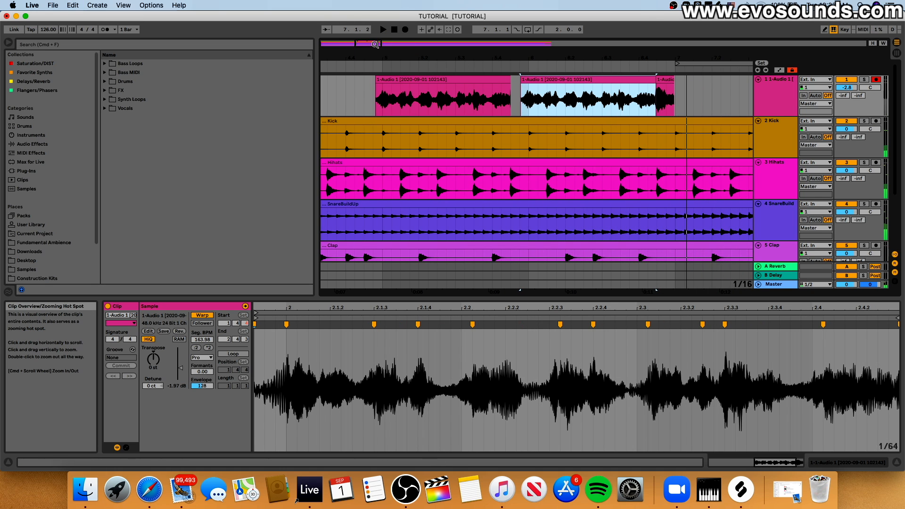
# Step: Trim the start of the newly placed vocal copy to 6.1.1 and play it
pyautogui.moveTo(488, 58); pyautogui.dragTo(513, 80)
pyautogui.press('space')
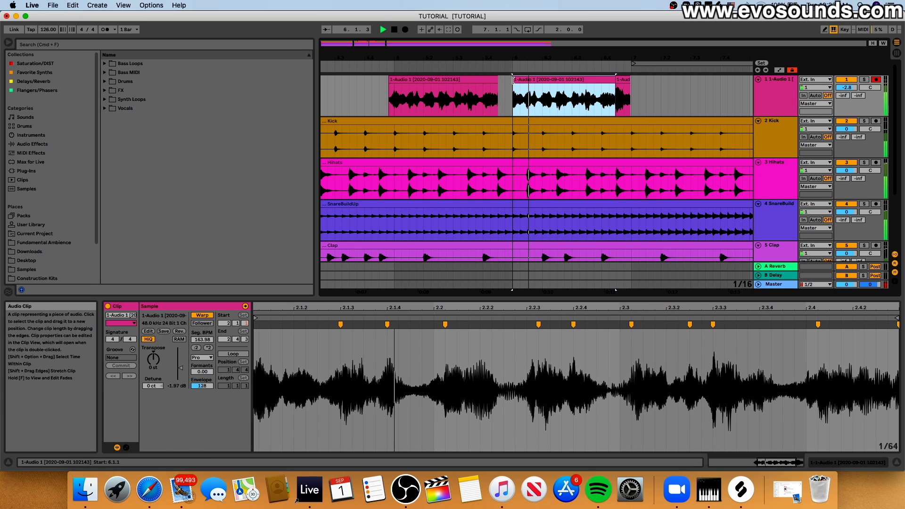
# Step: Stop playback, extend the first vocal clip's end to meet the second clip at 6.1.1, and play from 4.4.3
pyautogui.press('space')
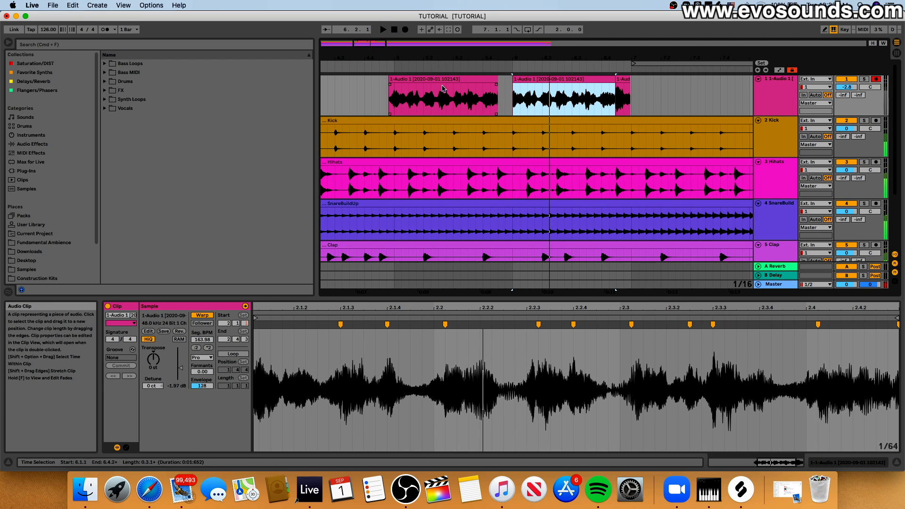
pyautogui.click(495, 81)
pyautogui.click(379, 93)
pyautogui.press('space')
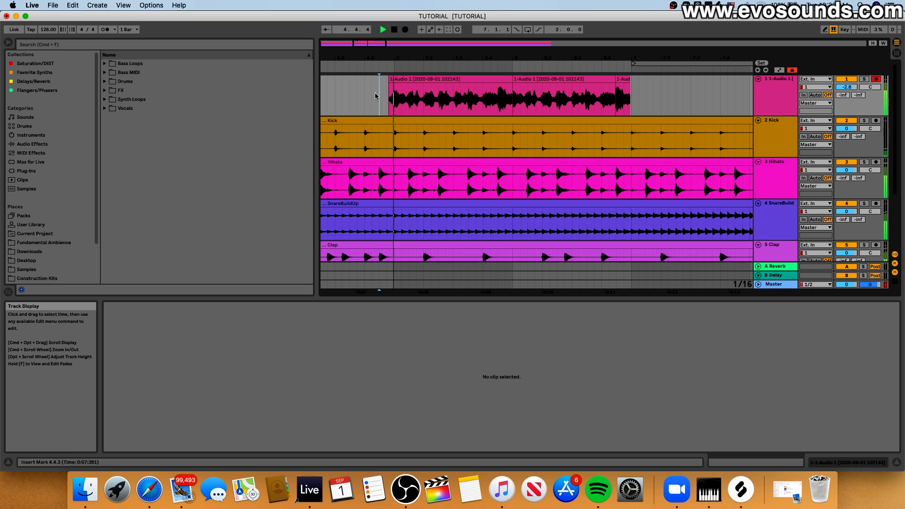
# Step: Delete the short leftover vocal piece after the second clip and stop playback
pyautogui.click(622, 88)
pyautogui.press('Delete')
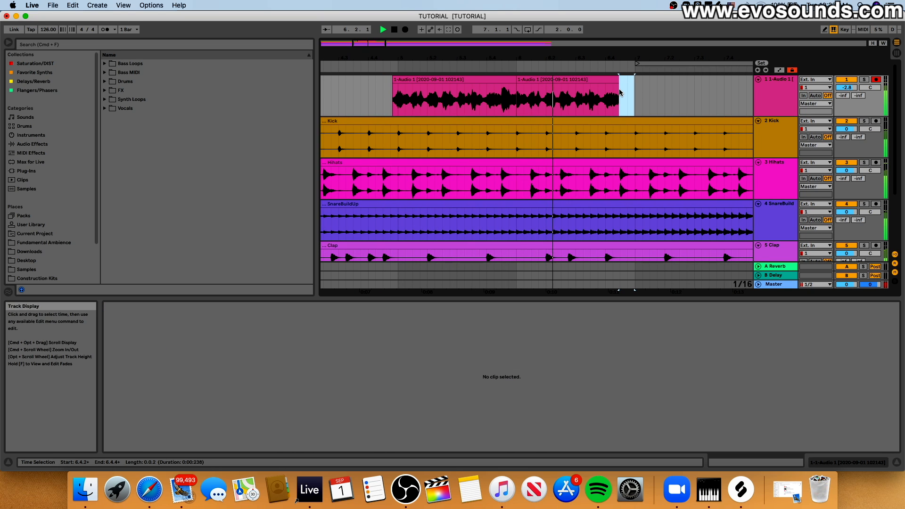
pyautogui.press('space')
# Step: Adjust the second vocal clip's start marker to 2.1.1 and play the arrangement from 4.4.3
pyautogui.click(613, 93)
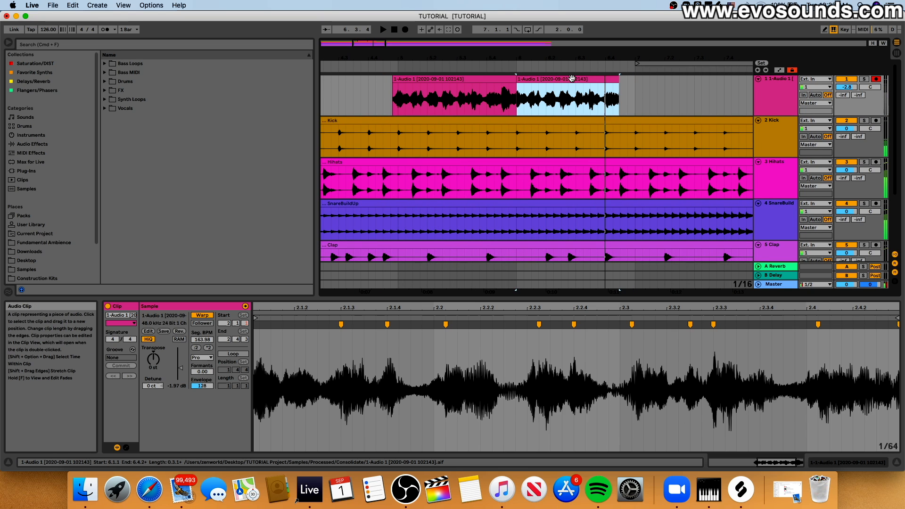
pyautogui.click(276, 311)
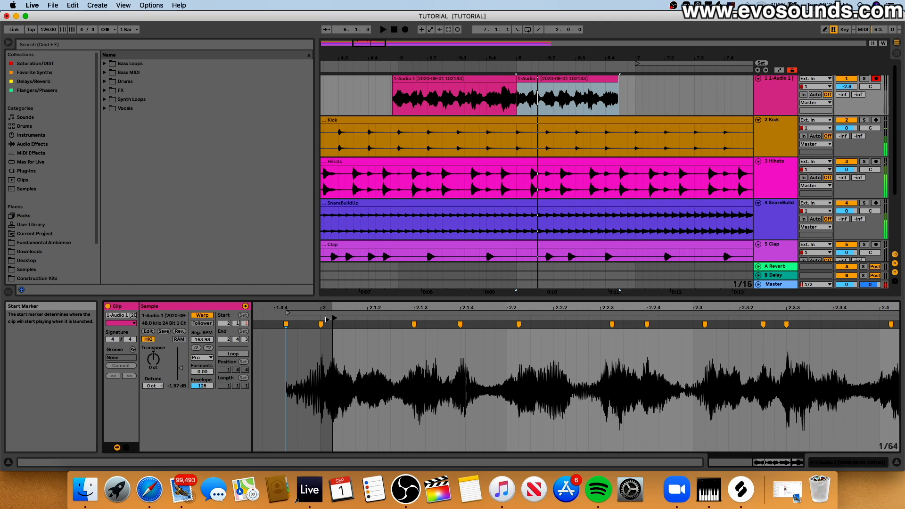
pyautogui.moveTo(328, 320); pyautogui.dragTo(325, 320)
pyautogui.press('space')
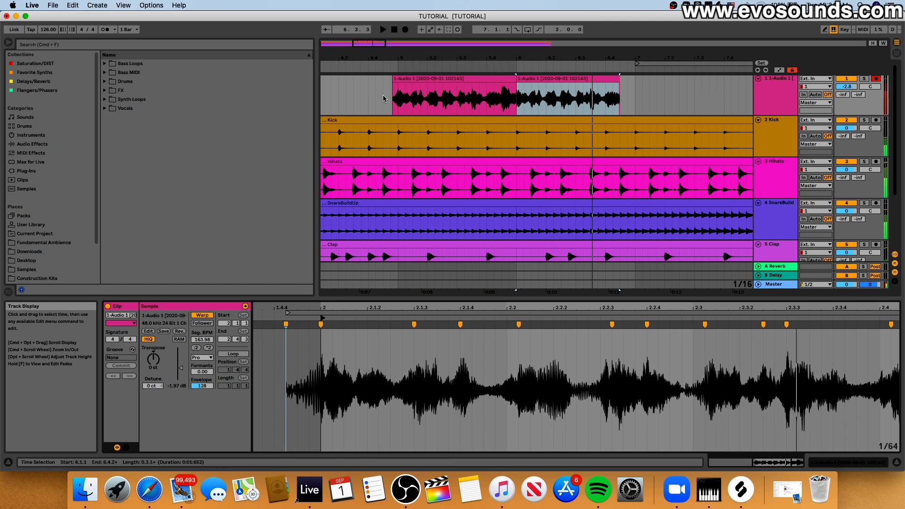
pyautogui.click(384, 98)
pyautogui.press('space')
pyautogui.scroll(-1, 472, 134)
pyautogui.hscroll(-1, 473, 133)
pyautogui.scroll(1, 473, 134)
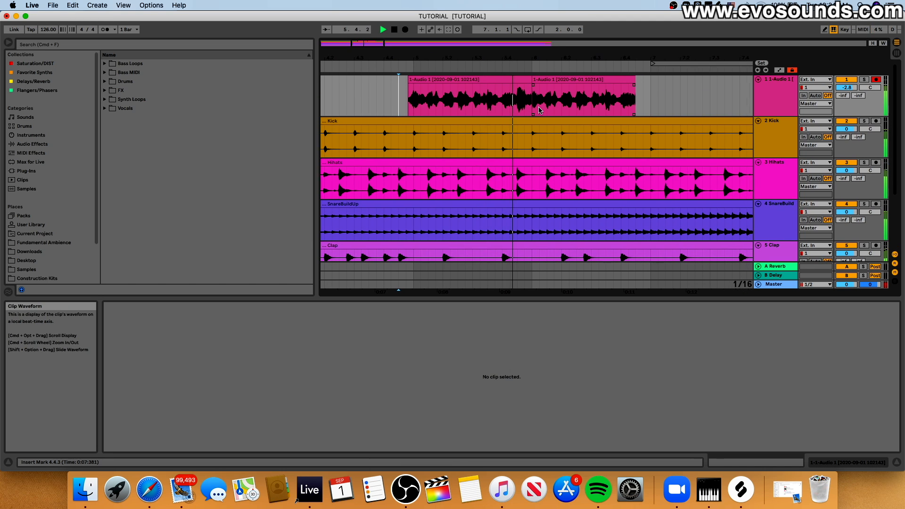
# Step: Extend the end of the second vocal clip to 7.1.1 and restart playback
pyautogui.hscroll(3, 473, 134)
pyautogui.moveTo(541, 80); pyautogui.dragTo(558, 80)
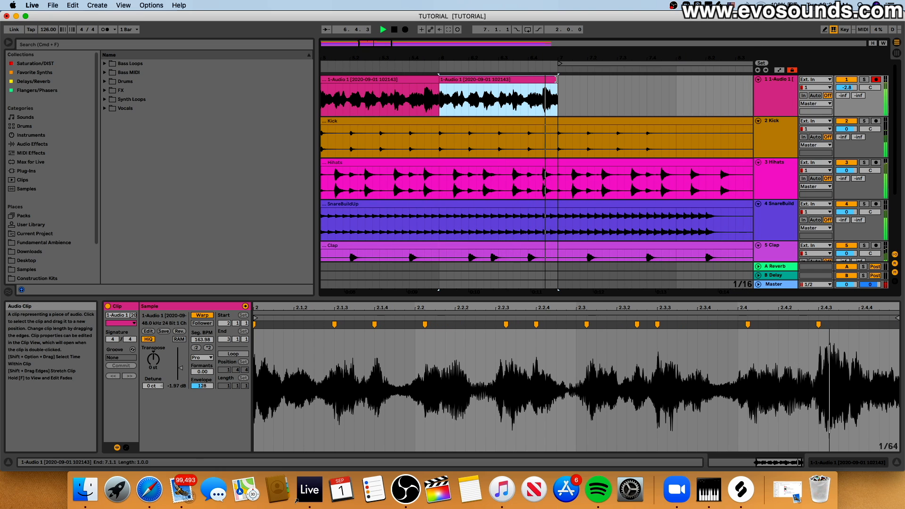
pyautogui.press('space')
pyautogui.press('space')
# Step: Duplicate the second vocal clip twice so the vocal repeats up to 9.1.1
pyautogui.moveTo(690, 57); pyautogui.dragTo(690, 45)
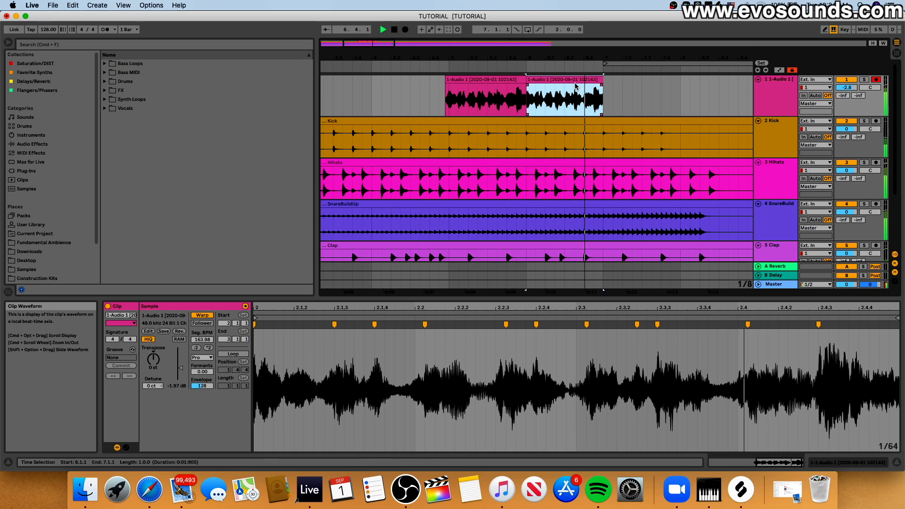
pyautogui.press('space')
pyautogui.press('super+d')
pyautogui.press('super+d')
pyautogui.scroll(-1, 560, 80)
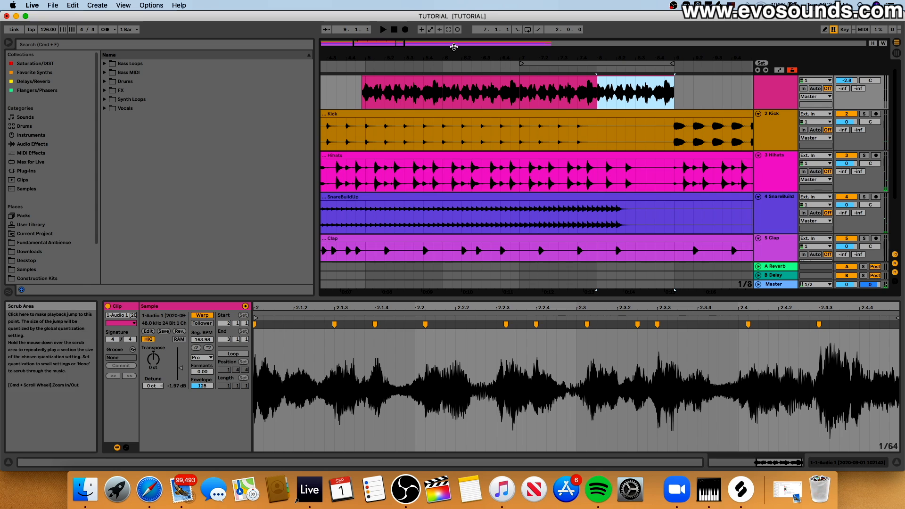
# Step: Play the repeated vocal clips and check the track levels in the Session mixer
pyautogui.moveTo(454, 57); pyautogui.dragTo(452, 46)
pyautogui.click(434, 109)
pyautogui.press('space')
pyautogui.press('Tab')
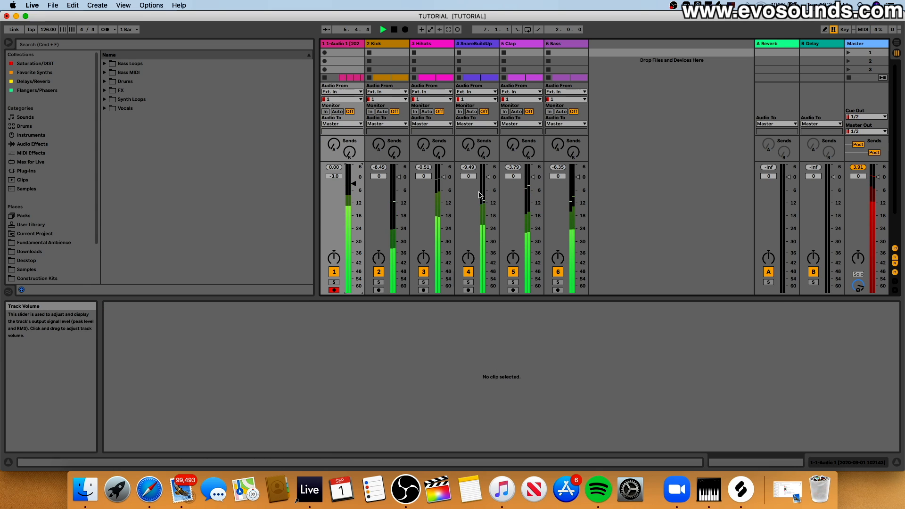
pyautogui.press('Tab')
pyautogui.press('Tab')
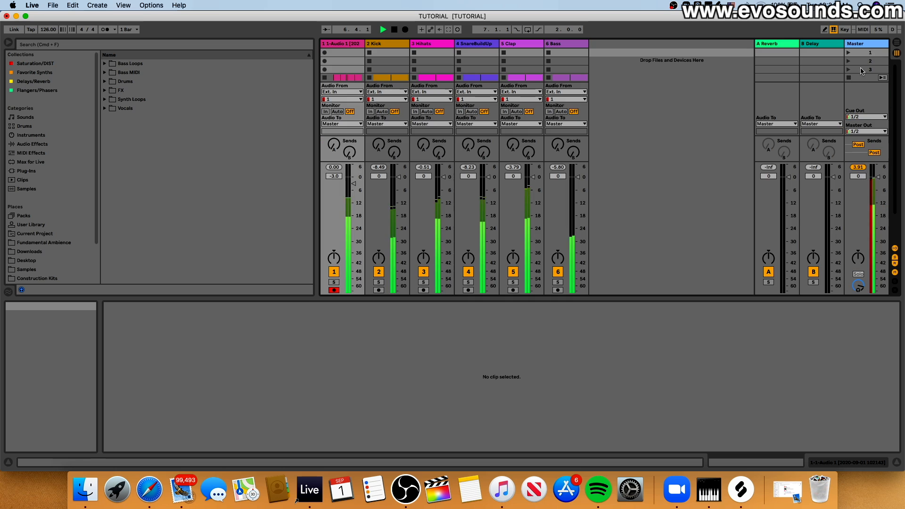
# Step: Select the Master track and search the plug-ins for "ozone"
pyautogui.click(861, 43)
pyautogui.click(198, 44)
pyautogui.write('ozone')
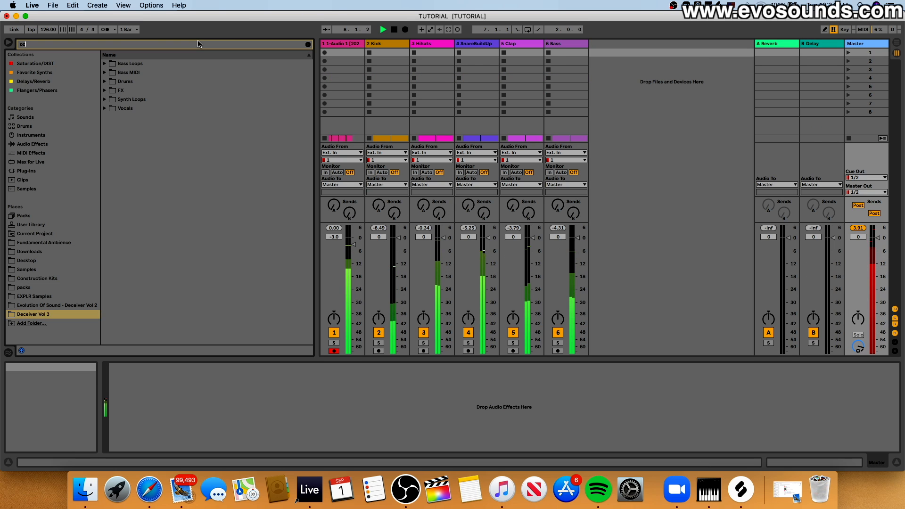
pyautogui.click(37, 171)
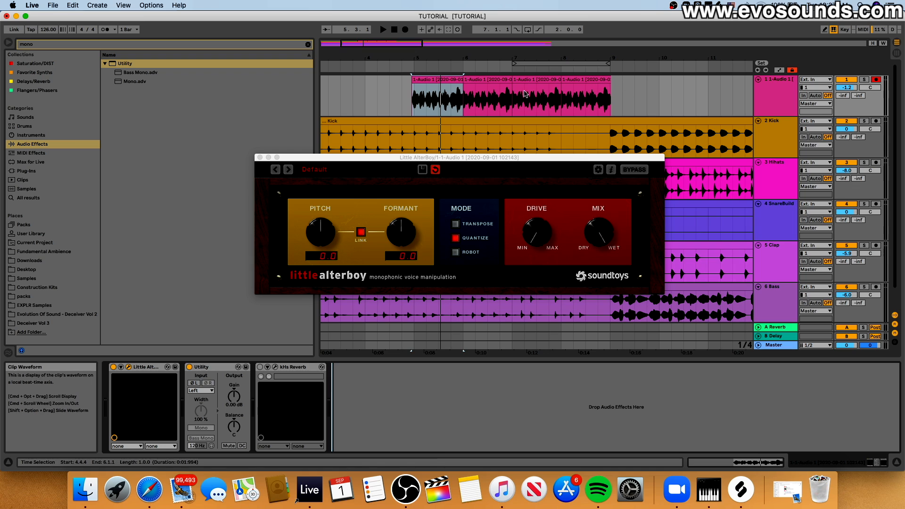
# Step: Review the repeated vocal clips and open the first clip's sample settings
pyautogui.click(504, 78)
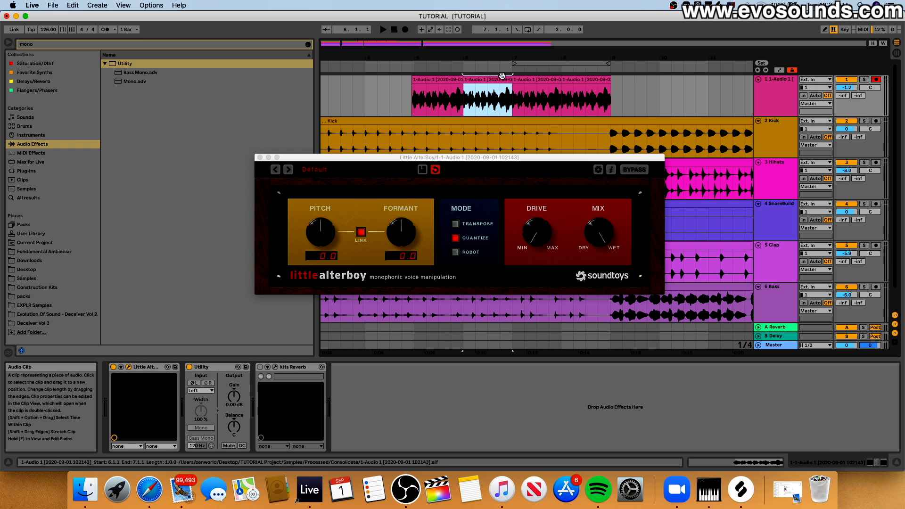
pyautogui.click(585, 78)
pyautogui.click(542, 87)
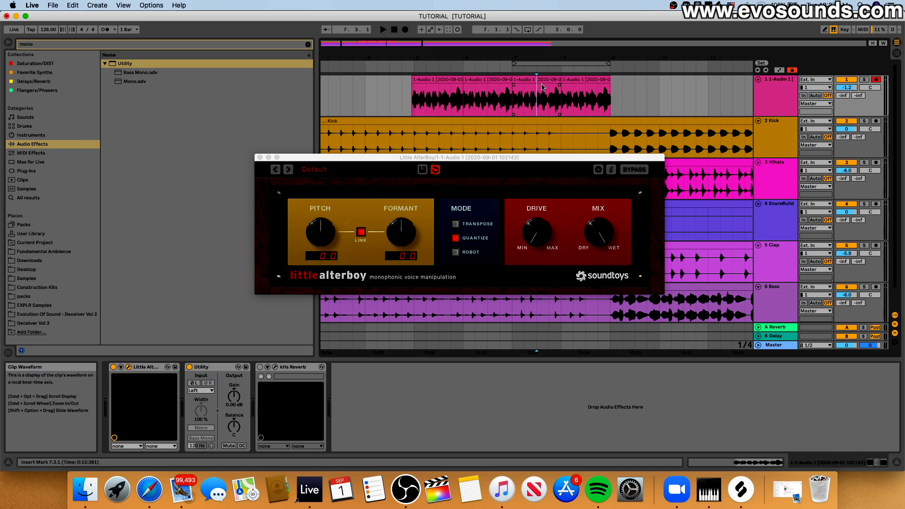
pyautogui.click(436, 79)
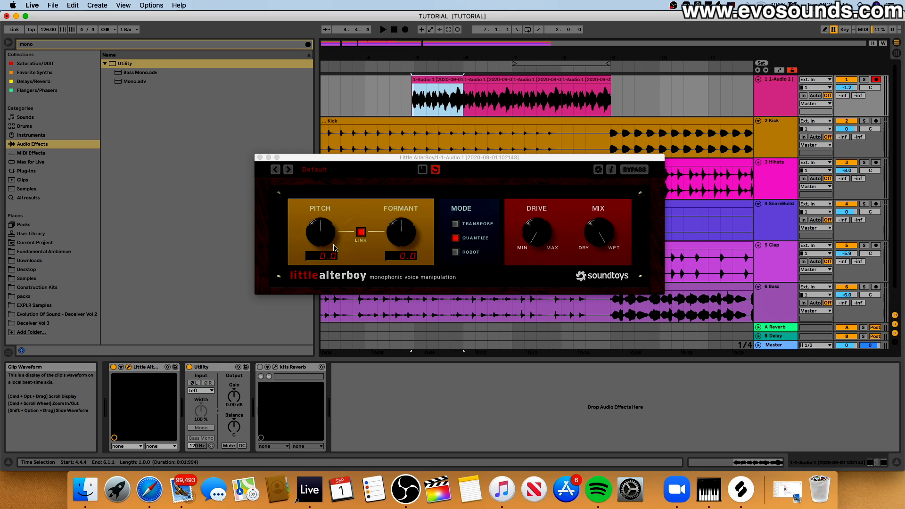
pyautogui.doubleClick(421, 80)
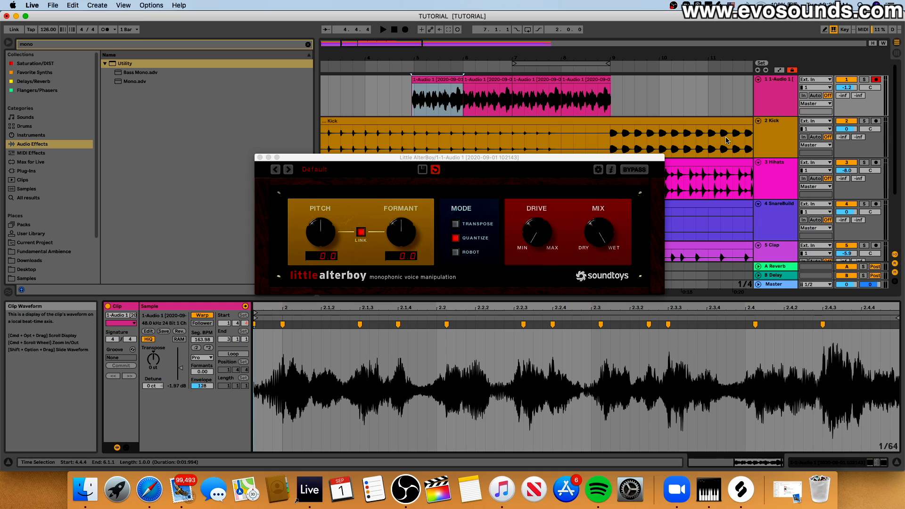
# Step: Show the vocal track's device chain, raise Little AlterBoy's linked pitch and formant to 3.0, and play
pyautogui.click(784, 103)
pyautogui.doubleClick(784, 104)
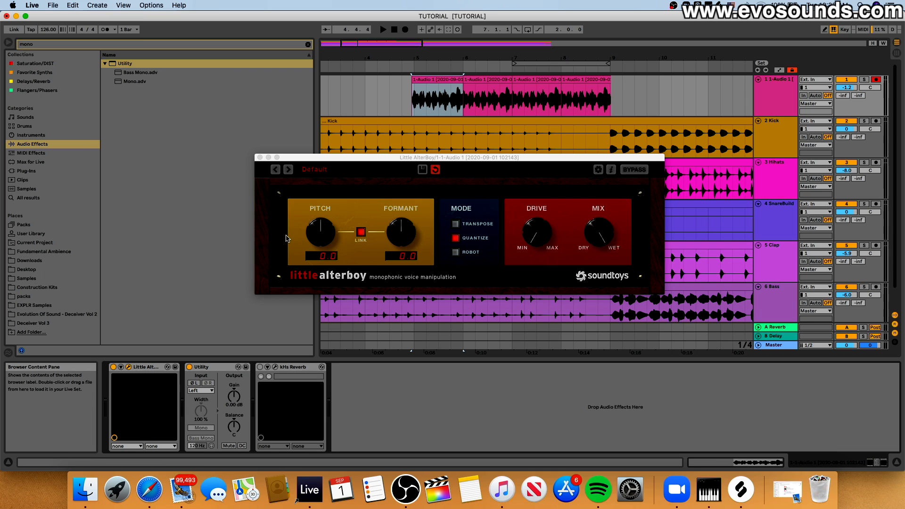
pyautogui.moveTo(319, 235)
pyautogui.mouseDown()
pyautogui.moveTo(314, 246)
pyautogui.moveTo(324, 234)
pyautogui.mouseUp()
pyautogui.press('space')
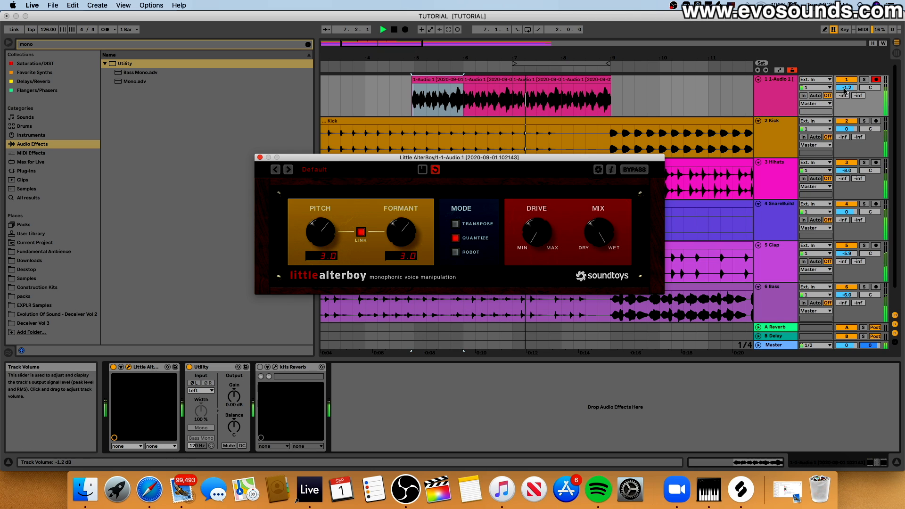
# Step: Lower the vocal track's volume to -4.1 dB during playback and select the track
pyautogui.click(630, 111)
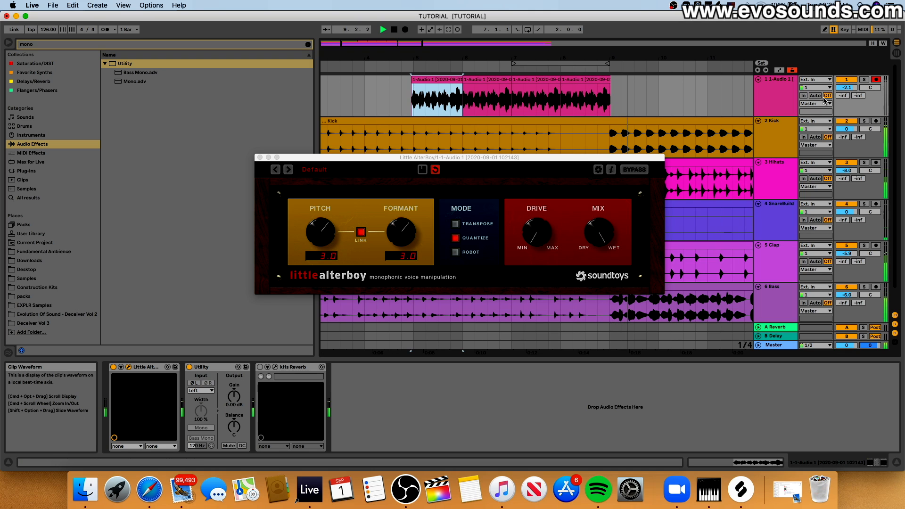
pyautogui.moveTo(847, 87); pyautogui.dragTo(847, 94)
pyautogui.click(778, 98)
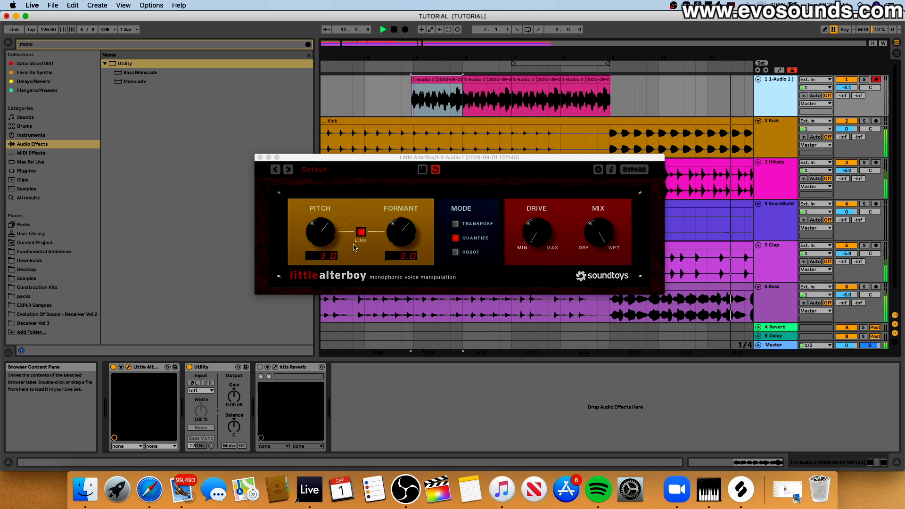
# Step: Copy the last beat of the vocal, 8.4.1 to 9.1.1, to 12.4.1 and play the section from 9.1.1
pyautogui.click(496, 95)
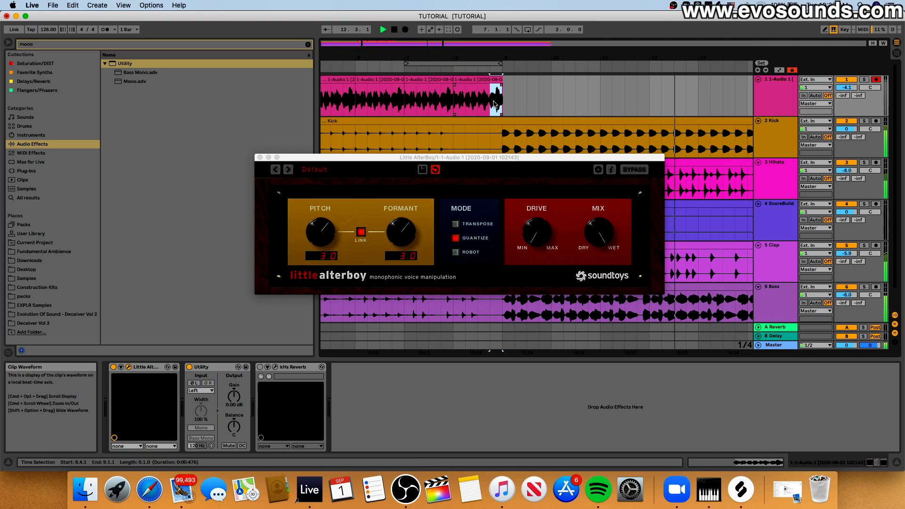
pyautogui.click(683, 97)
pyautogui.press('super+v')
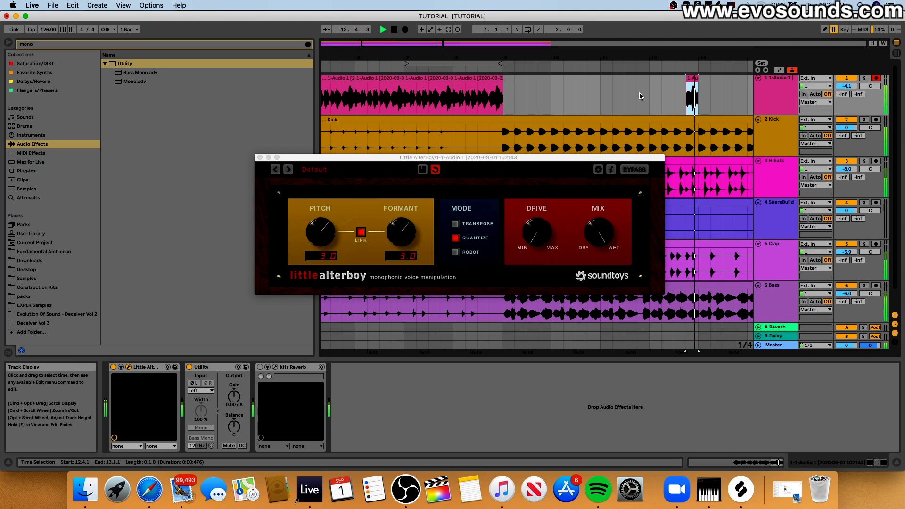
pyautogui.click(509, 102)
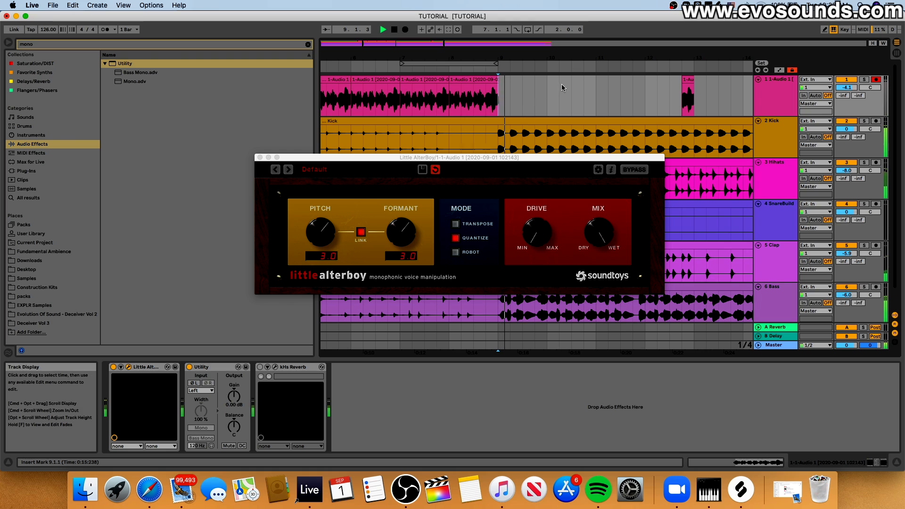
pyautogui.moveTo(587, 58); pyautogui.dragTo(586, 33)
pyautogui.press('space')
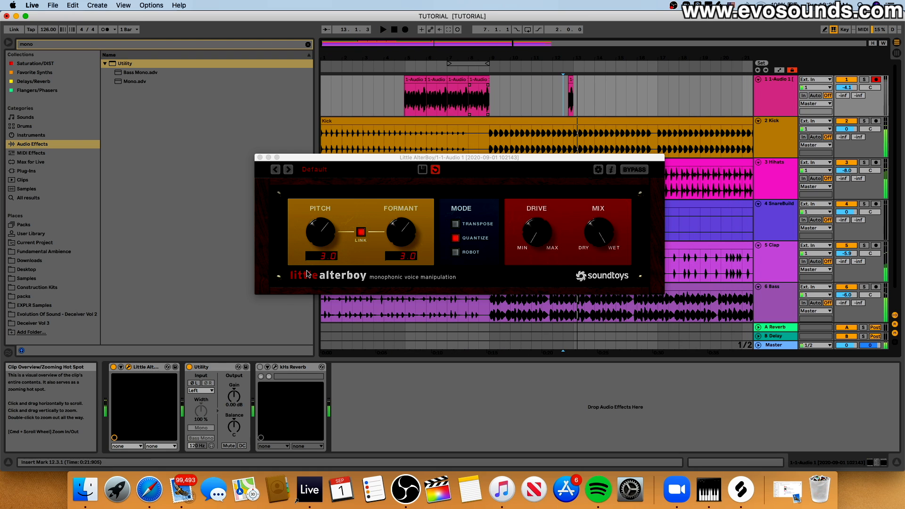
# Step: Enable kHs Reverb on the vocal track, open its settings, and move the Little AlterBoy window clear of the vocal fader
pyautogui.click(261, 367)
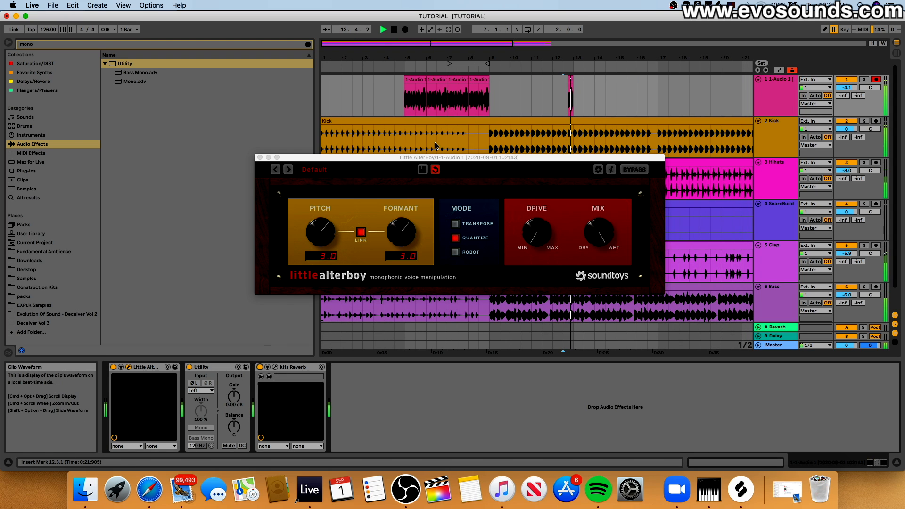
pyautogui.click(274, 368)
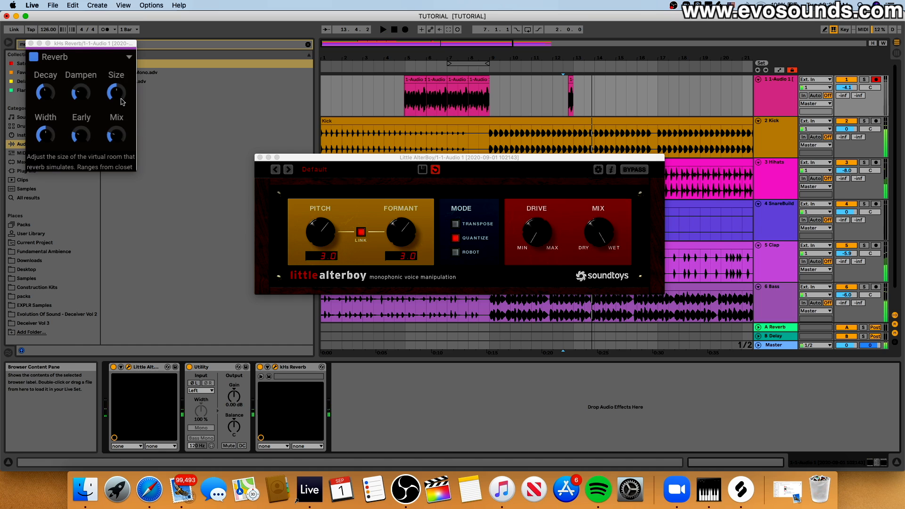
pyautogui.press('Tab')
pyautogui.moveTo(342, 158); pyautogui.dragTo(528, 162)
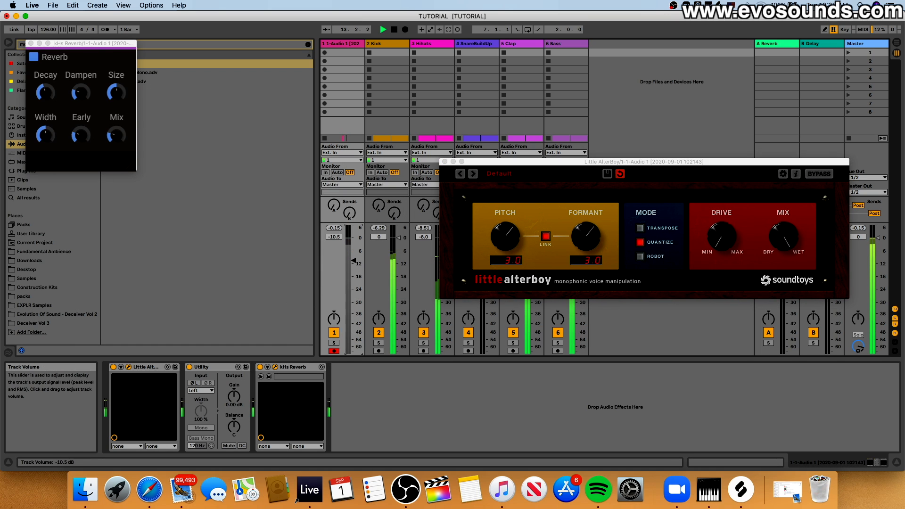
# Step: Play the arrangement from 3.3.1 and bring the vocal track's volume to -2.1 dB
pyautogui.press('Tab')
pyautogui.click(374, 105)
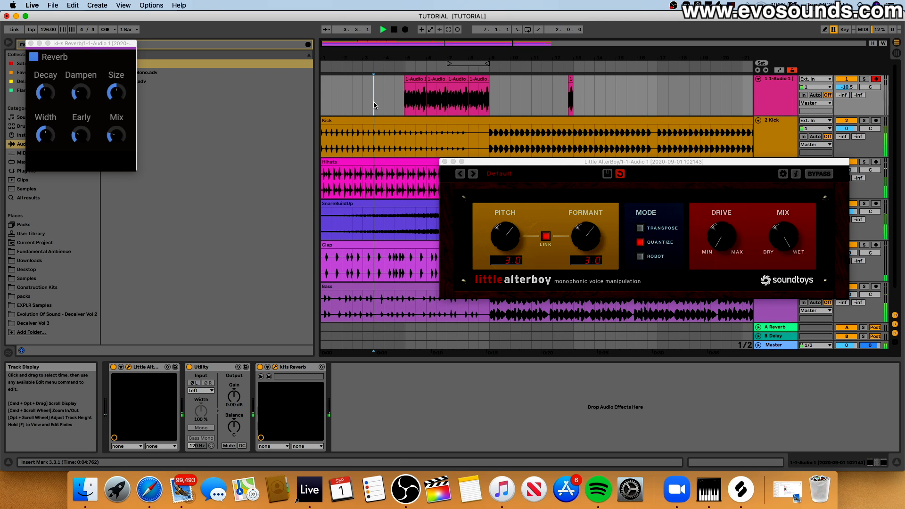
pyautogui.click(811, 88)
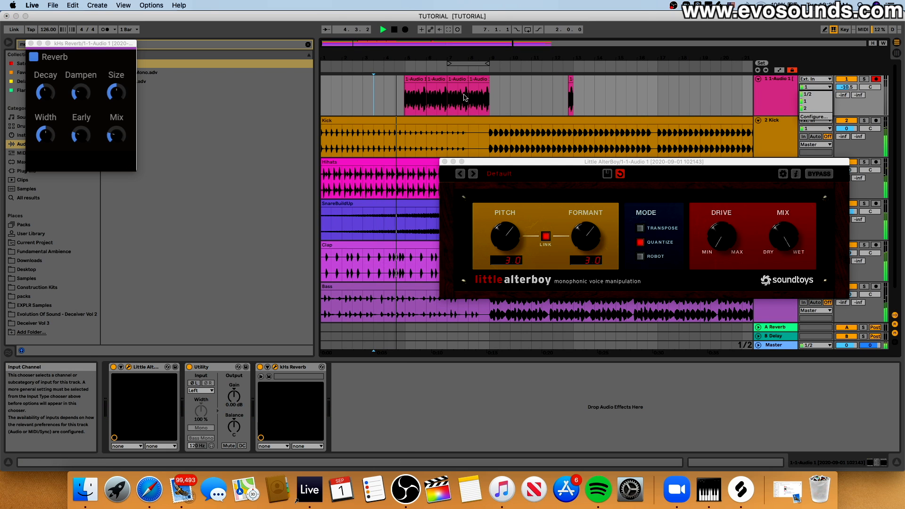
pyautogui.press('Escape')
pyautogui.press('Tab')
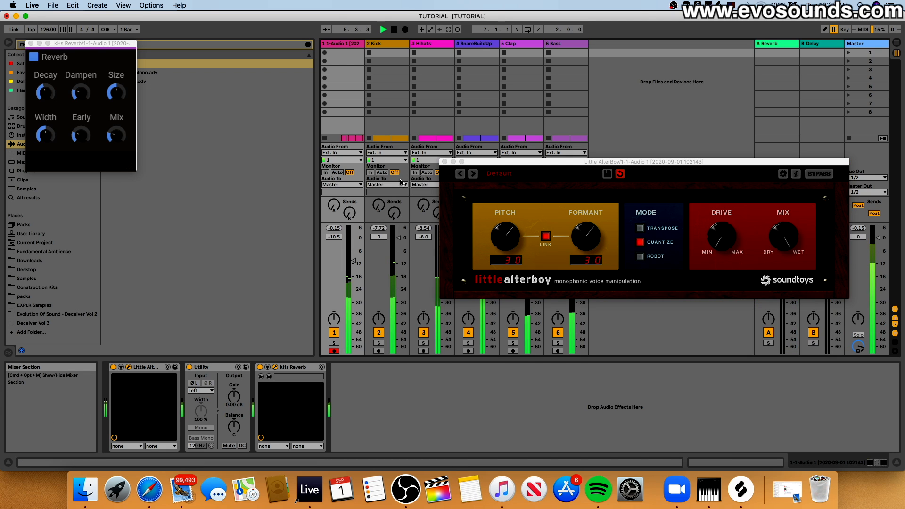
pyautogui.moveTo(353, 263); pyautogui.dragTo(354, 245)
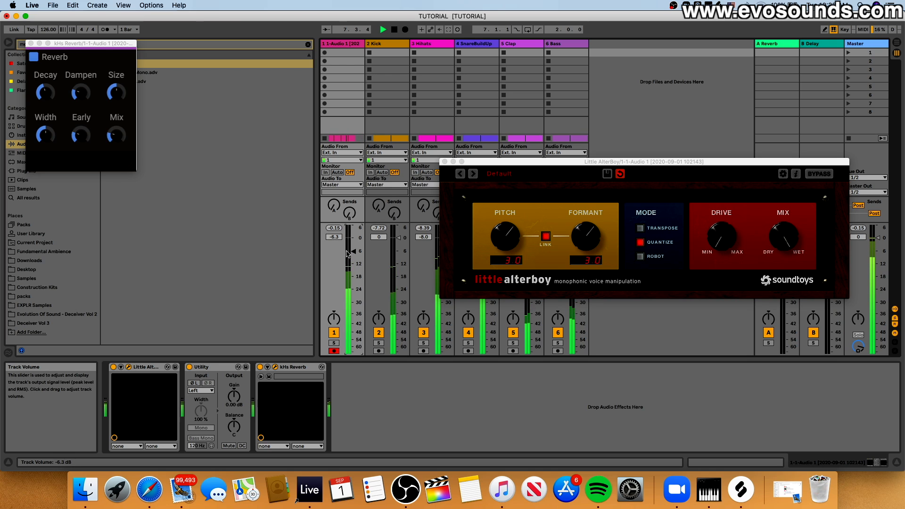
pyautogui.moveTo(354, 248); pyautogui.dragTo(354, 242)
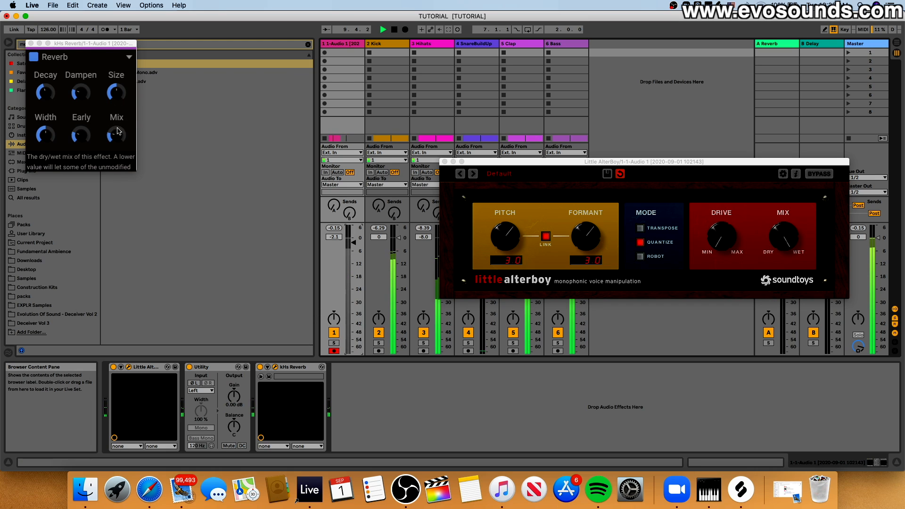
# Step: Lower the kHs Reverb mix, restart playback, and set the reverb size to 65%
pyautogui.moveTo(118, 134); pyautogui.dragTo(117, 143)
pyautogui.press('space')
pyautogui.press('space')
pyautogui.moveTo(117, 92); pyautogui.dragTo(117, 101)
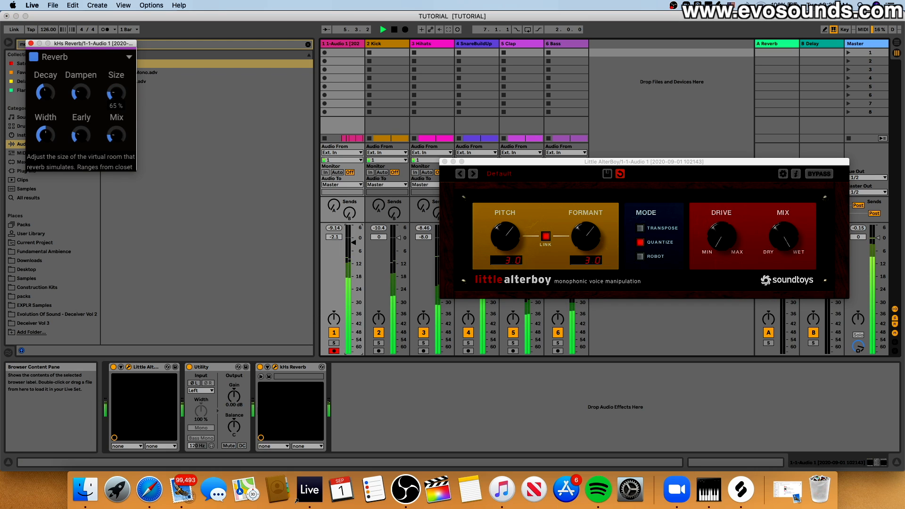
# Step: Unlink Little AlterBoy's pitch and formant and audition different settings during playback, including pitch 7.0 with formant -2.7 in Robot mode
pyautogui.moveTo(509, 231); pyautogui.dragTo(503, 244)
pyautogui.click(546, 236)
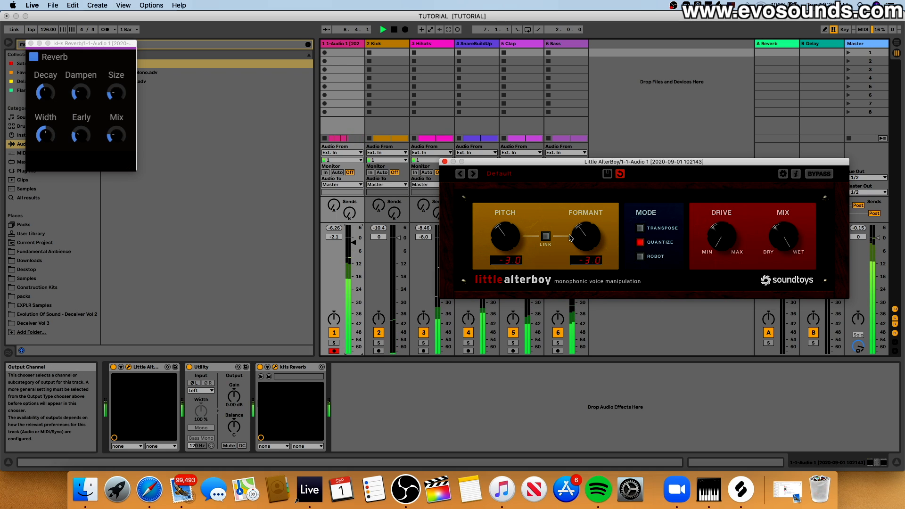
pyautogui.moveTo(515, 205); pyautogui.dragTo(517, 190)
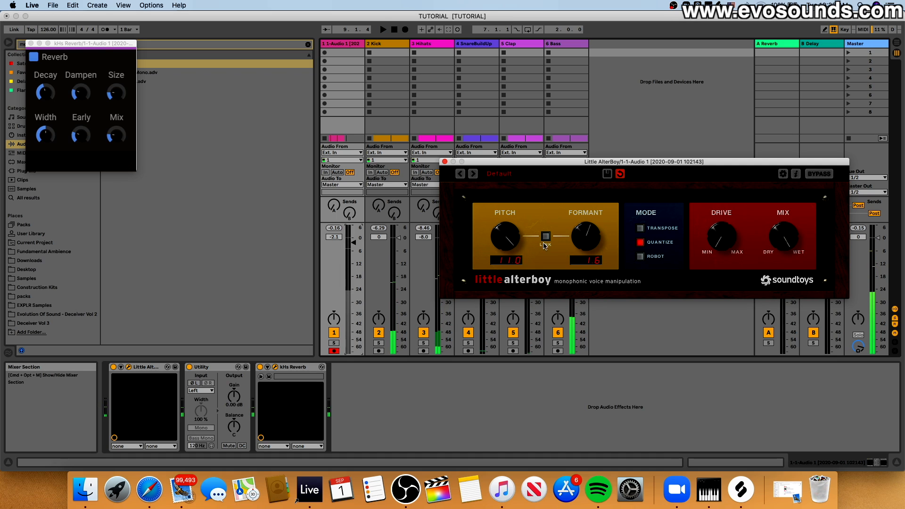
pyautogui.press('space')
pyautogui.moveTo(584, 230); pyautogui.dragTo(580, 242)
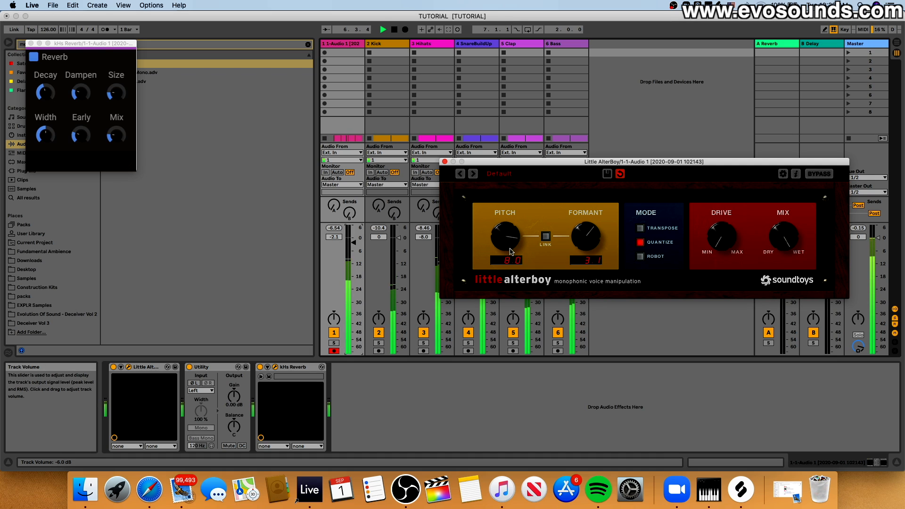
pyautogui.moveTo(510, 251); pyautogui.dragTo(527, 250)
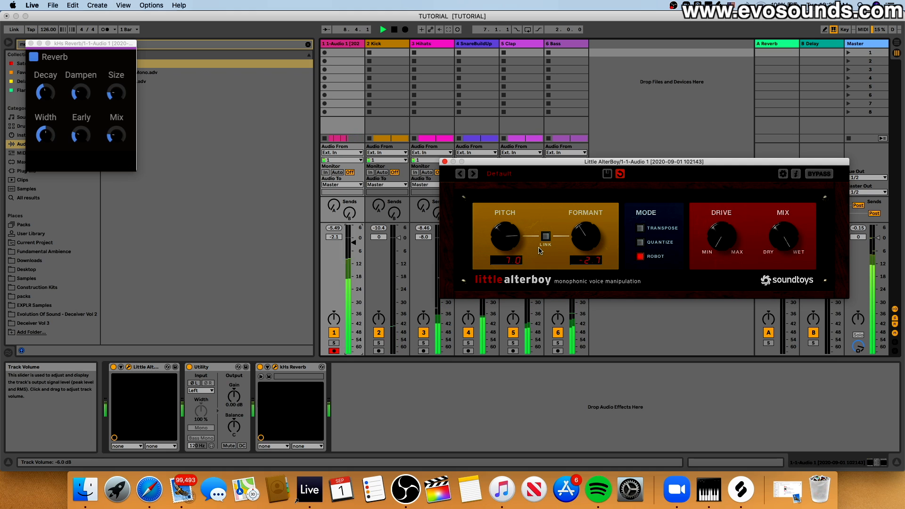
# Step: Set Little AlterBoy to Quantize mode with pitch 3.0 and formant 1.4, and raise the vocal track's volume to -0.8 dB
pyautogui.click(640, 242)
pyautogui.moveTo(507, 242); pyautogui.dragTo(506, 258)
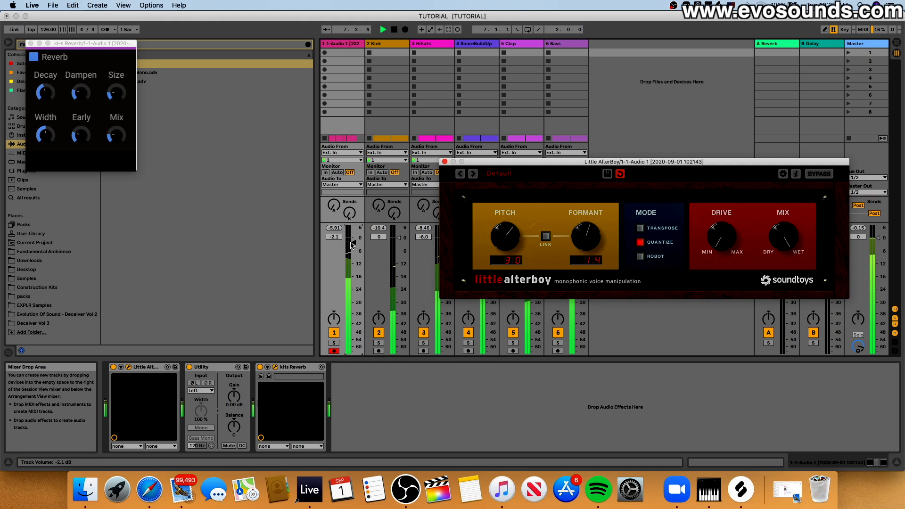
pyautogui.moveTo(352, 245); pyautogui.dragTo(352, 240)
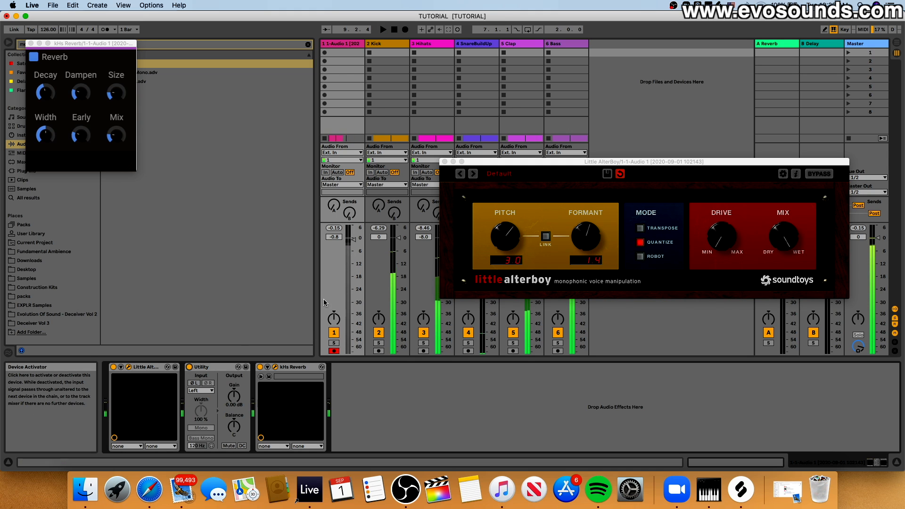
# Step: Open the first vocal clip in the arrangement, examine its warp markers, and hide the clip detail view
pyautogui.press('Tab')
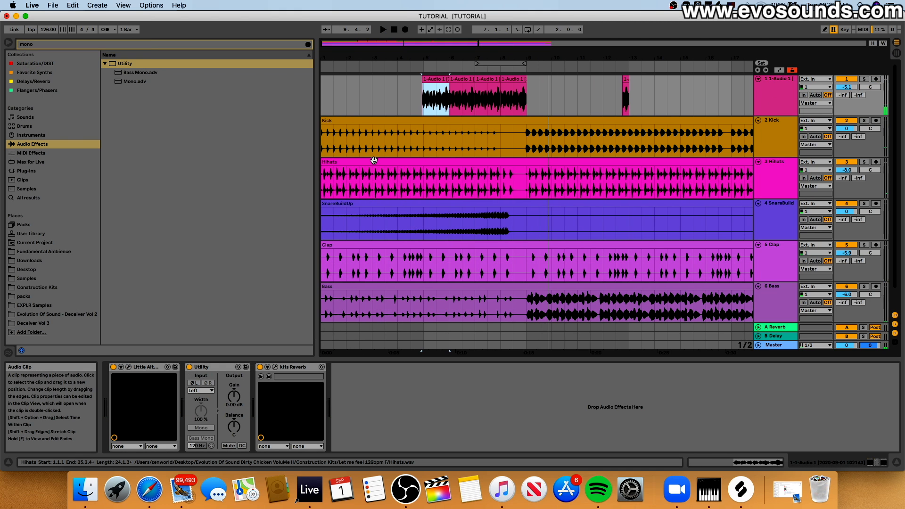
pyautogui.moveTo(459, 57); pyautogui.dragTo(603, 108)
pyautogui.doubleClick(454, 80)
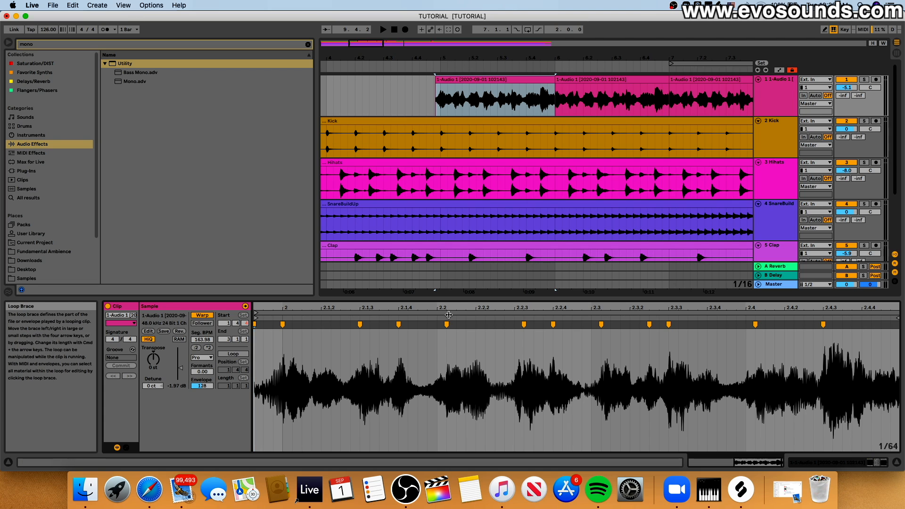
pyautogui.moveTo(459, 309); pyautogui.dragTo(534, 302)
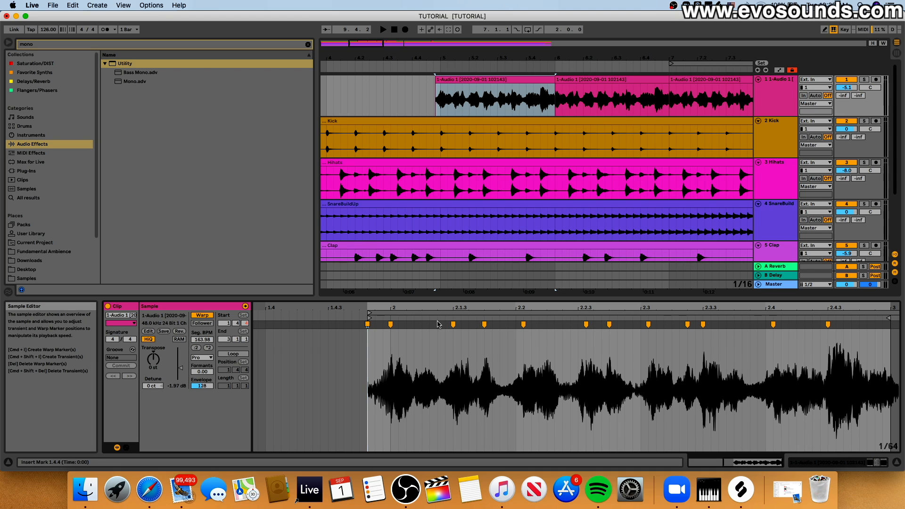
pyautogui.doubleClick(422, 336)
pyautogui.press('Delete')
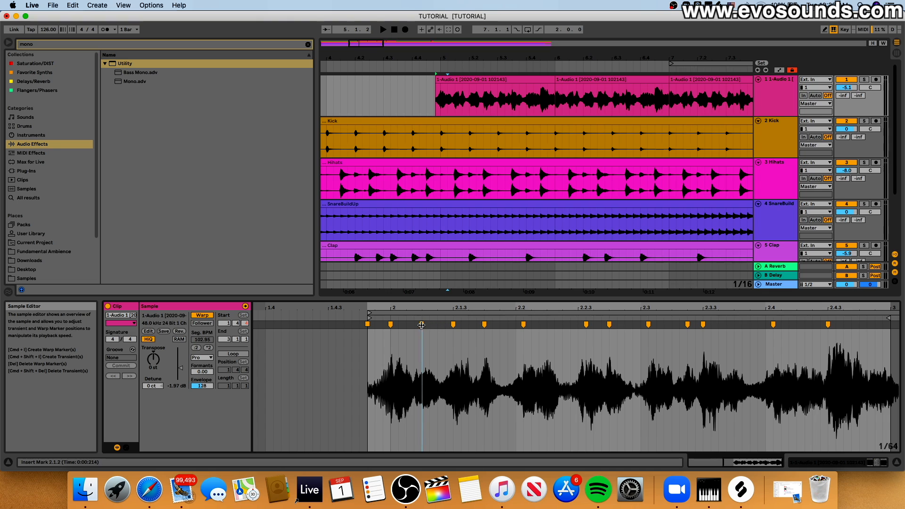
pyautogui.moveTo(450, 322)
pyautogui.mouseDown()
pyautogui.moveTo(478, 310)
pyautogui.moveTo(533, 472)
pyautogui.mouseUp()
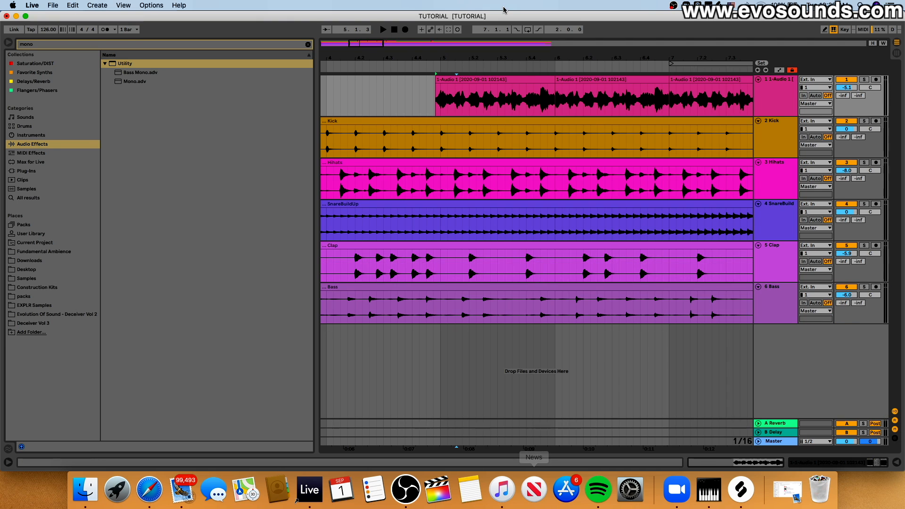
# Step: Insert a new MIDI track directly below the vocal track
pyautogui.moveTo(369, 42); pyautogui.dragTo(369, 19)
pyautogui.click(504, 97)
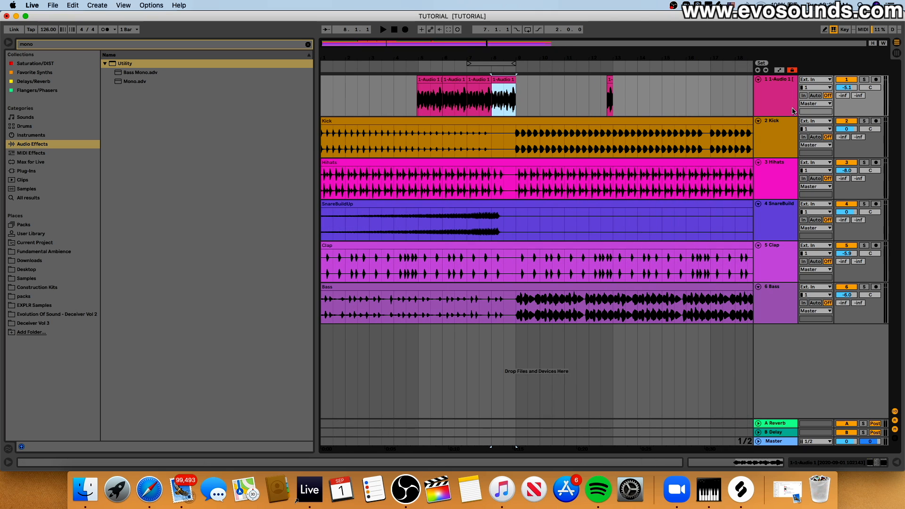
pyautogui.click(792, 109)
pyautogui.press('super+shift+t')
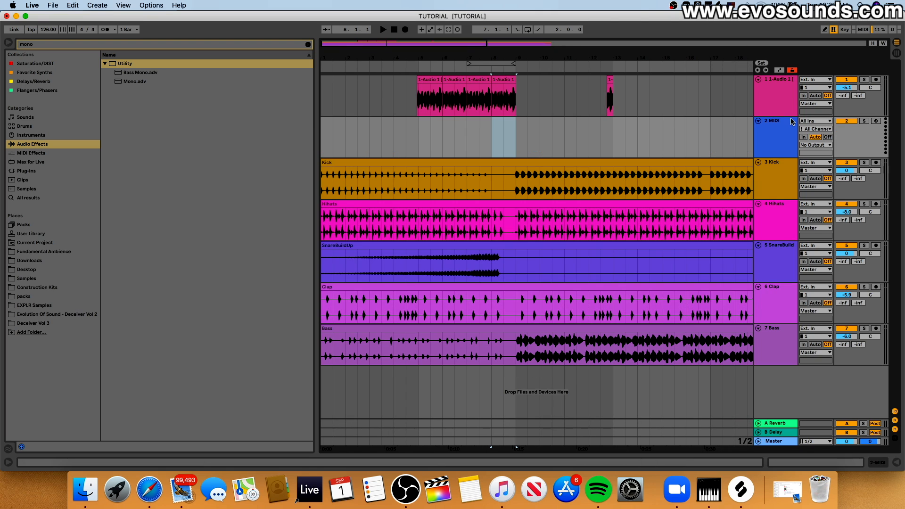
# Step: Search the instruments for SIMPLER, add Simpler to the new MIDI track, and load the first vocal clip into it
pyautogui.click(24, 135)
pyautogui.click(307, 45)
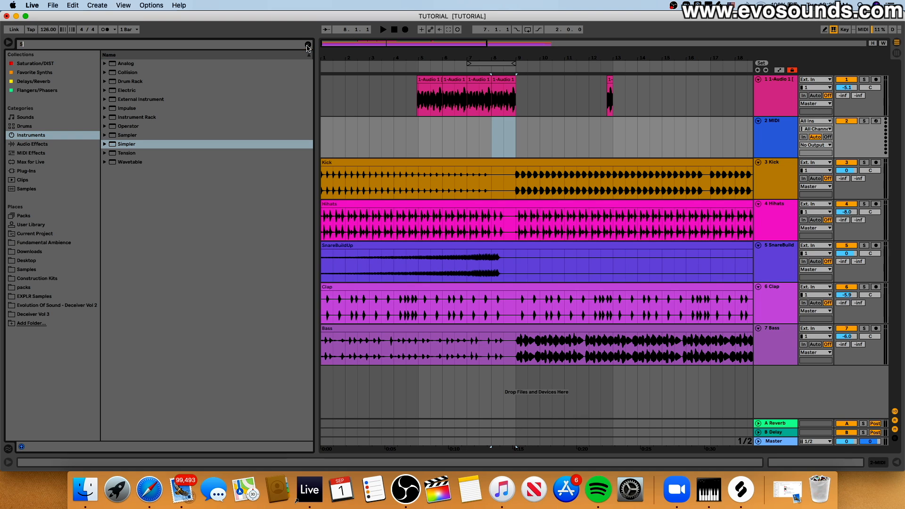
pyautogui.write('SIMPLER')
pyautogui.moveTo(119, 87); pyautogui.dragTo(778, 128)
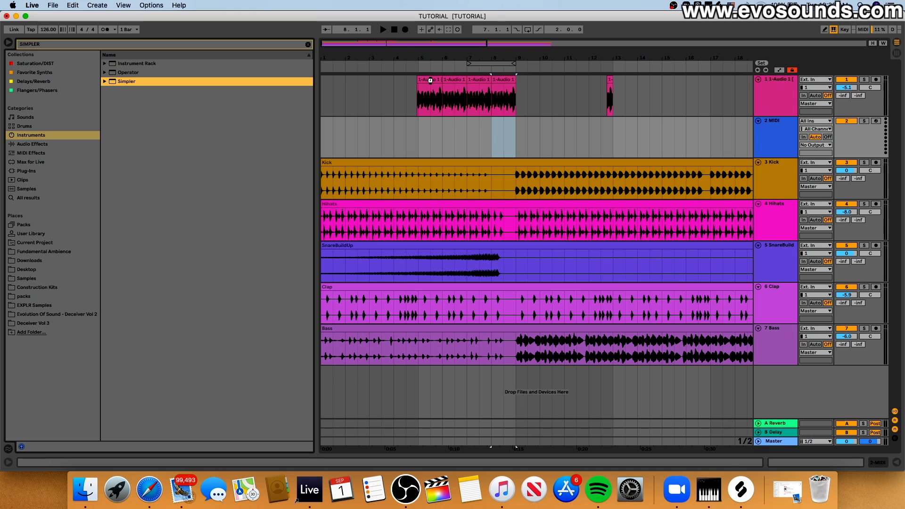
pyautogui.moveTo(430, 80); pyautogui.dragTo(203, 394)
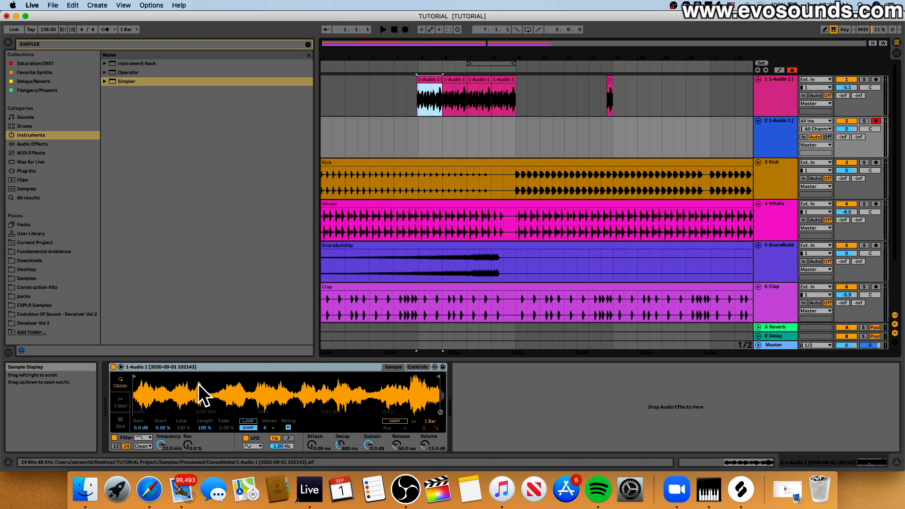
# Step: Switch Simpler to Slice mode and audition the vocal slices with the computer MIDI keyboard
pyautogui.click(120, 422)
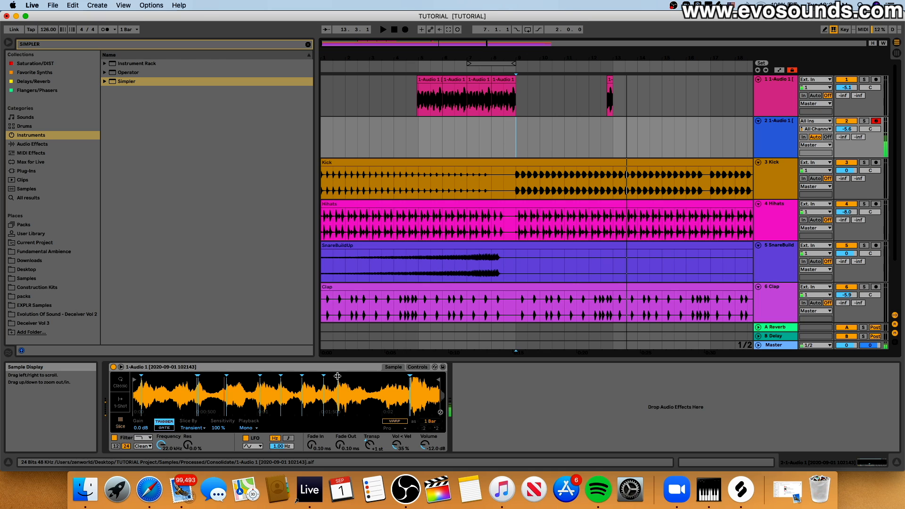
pyautogui.press('a')
pyautogui.press('a')
pyautogui.press('a')
pyautogui.press('h')
pyautogui.press('a')
pyautogui.press('h')
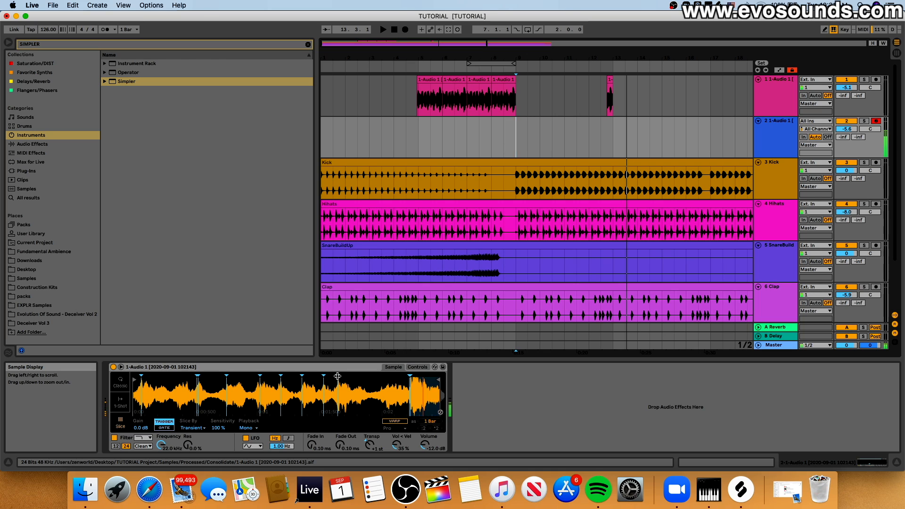
pyautogui.press('a')
pyautogui.press('g')
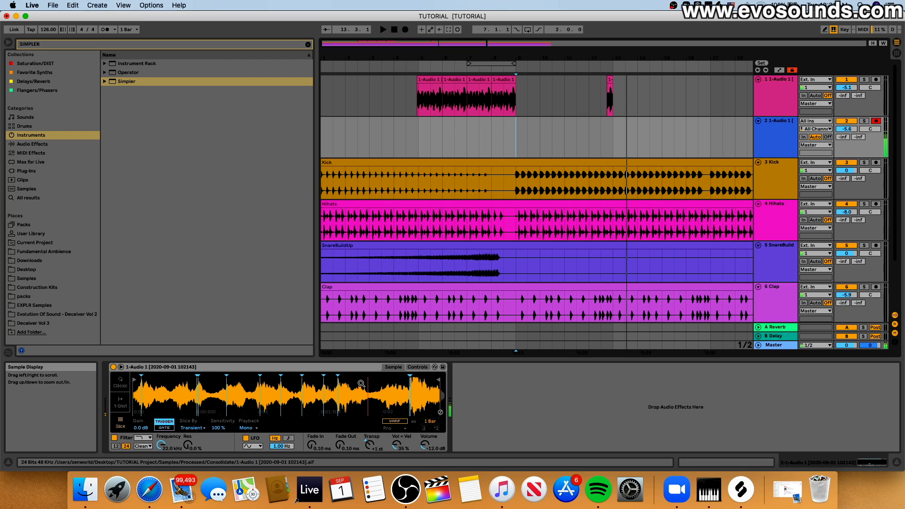
# Step: Move the slice marker in the later part of the sample slightly earlier and audition the slices again
pyautogui.moveTo(338, 375); pyautogui.dragTo(334, 375)
pyautogui.press('g')
pyautogui.press('a')
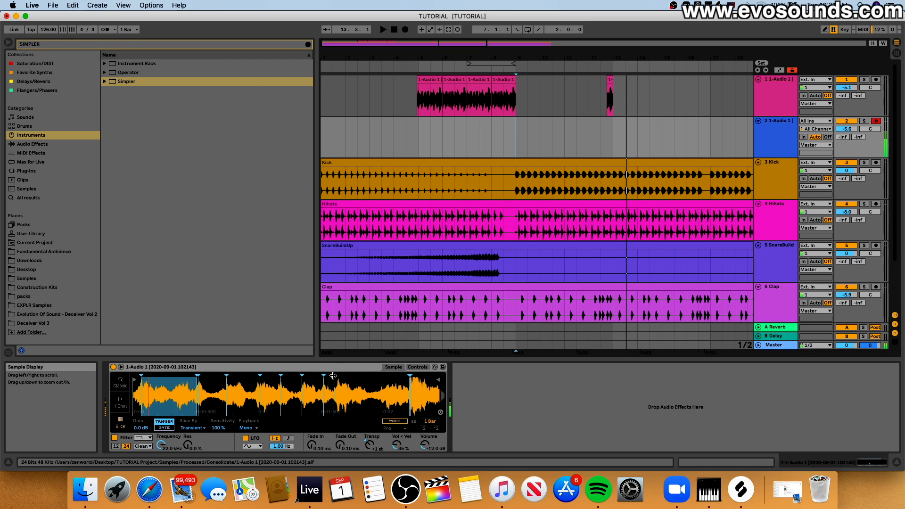
pyautogui.press('g')
pyautogui.press('a')
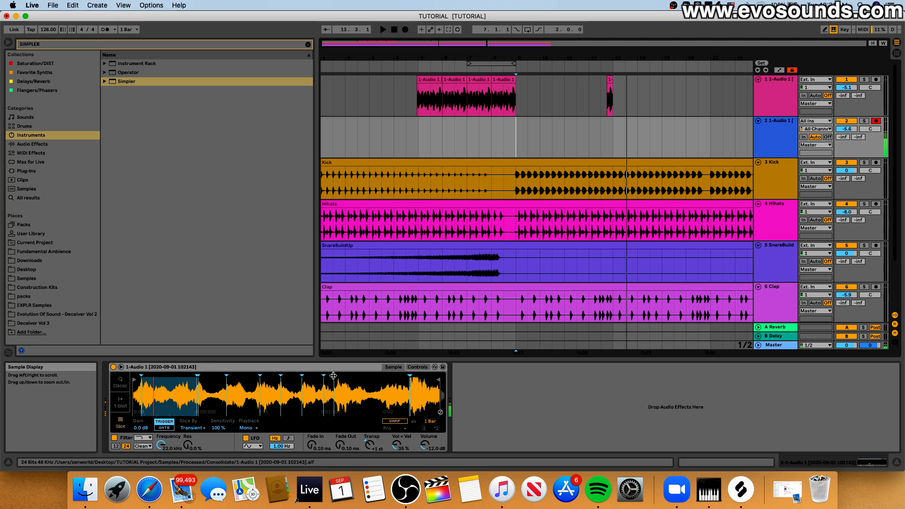
# Step: Play the arrangement from 5.1.1, perform slices over it, and set the Simpler track's volume to -3.0 dB
pyautogui.click(418, 129)
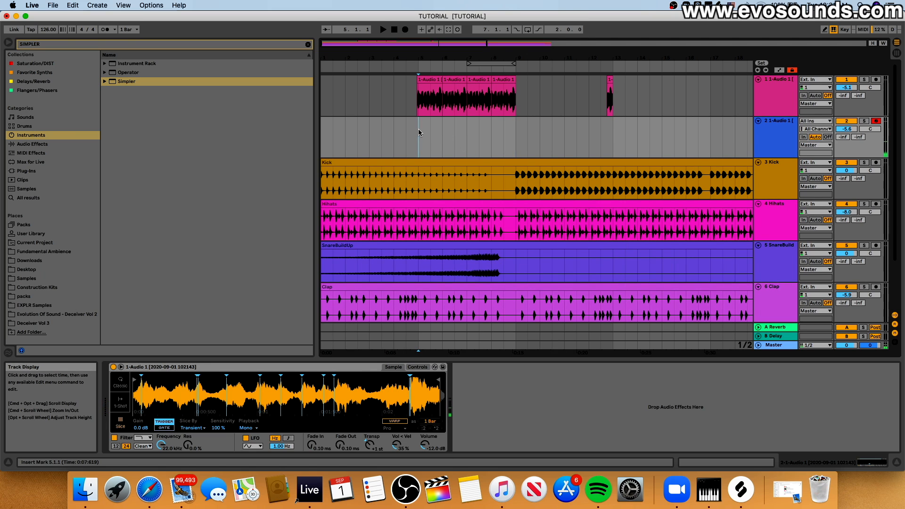
pyautogui.press('space')
pyautogui.click(490, 126)
pyautogui.click(768, 133)
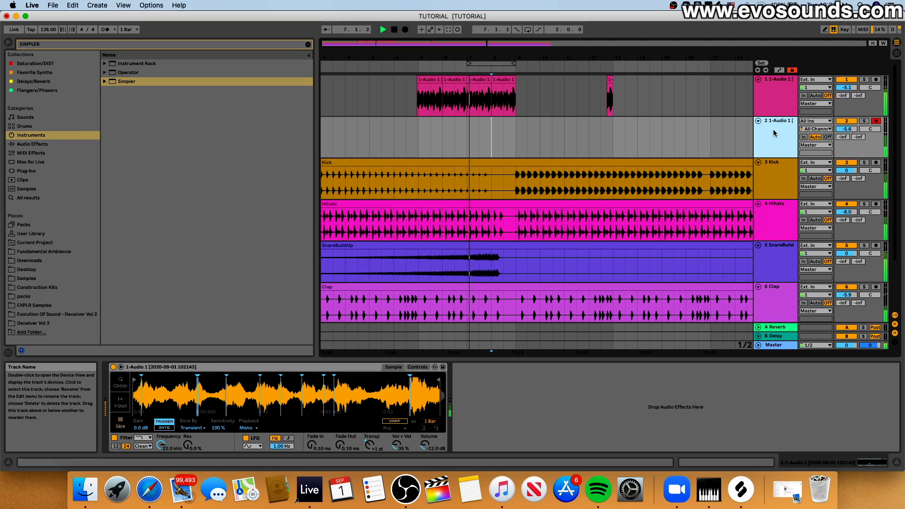
pyautogui.press('a')
pyautogui.press('a')
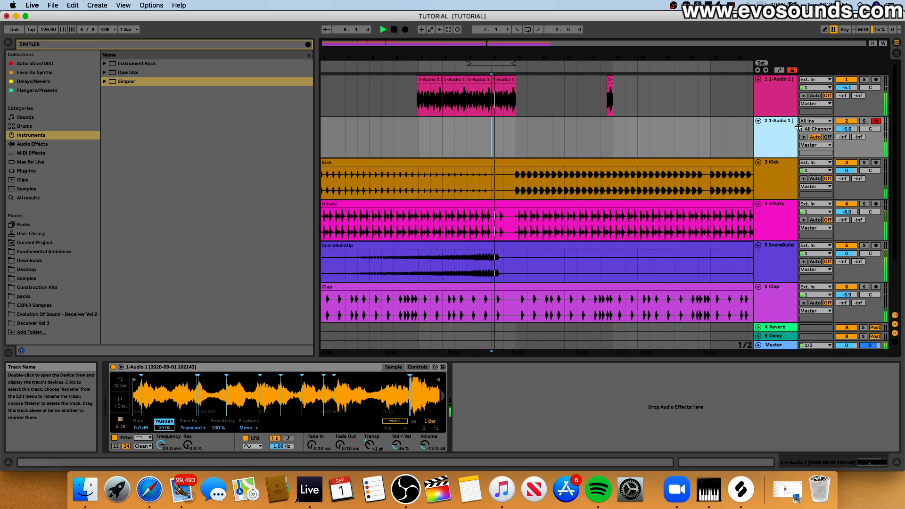
pyautogui.moveTo(848, 129); pyautogui.dragTo(848, 122)
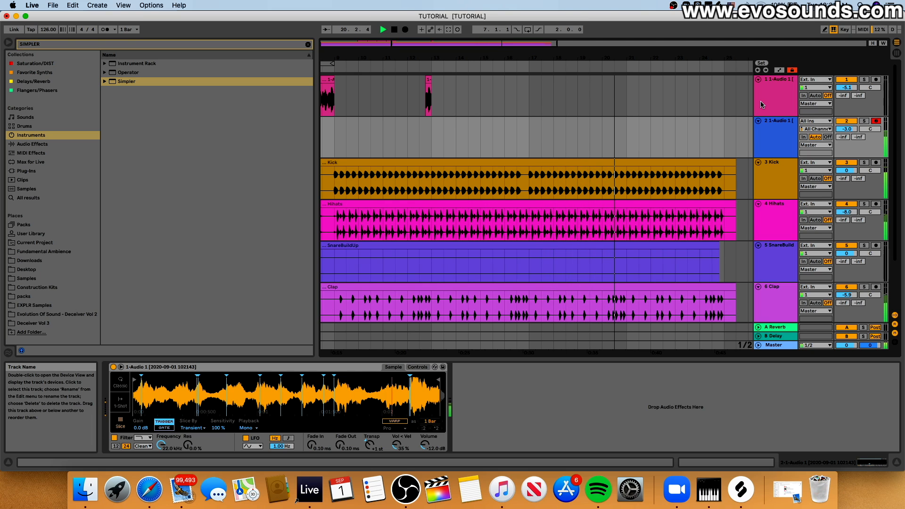
pyautogui.press('space')
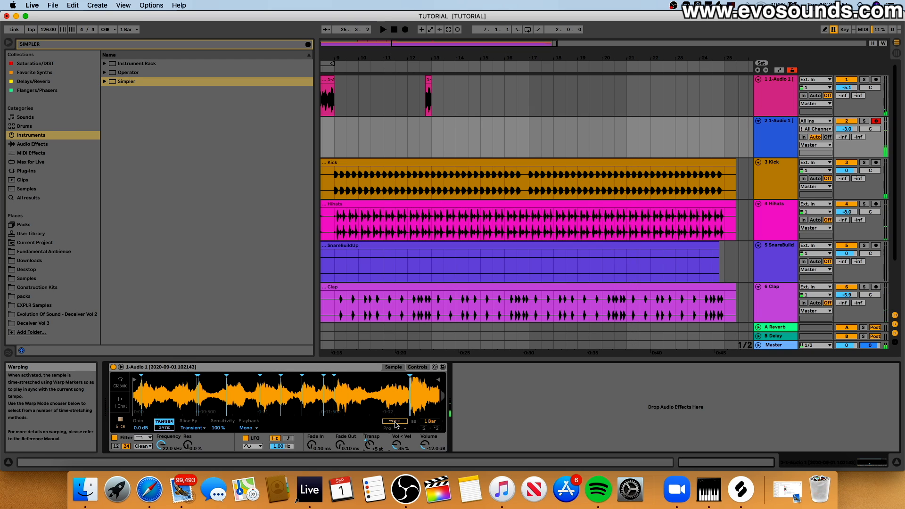
# Step: Turn on Warp for the sample in Simpler and audition the warped slices
pyautogui.click(396, 422)
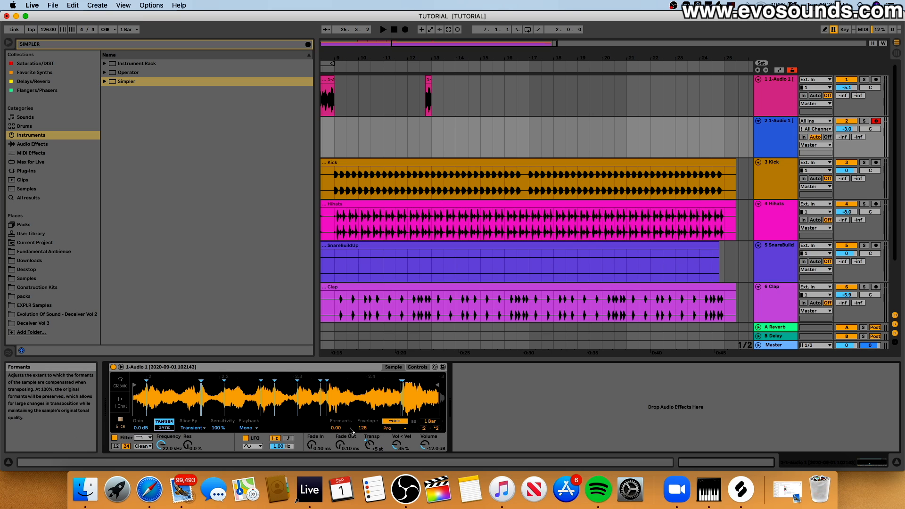
pyautogui.press('s')
pyautogui.press('e')
pyautogui.press('e')
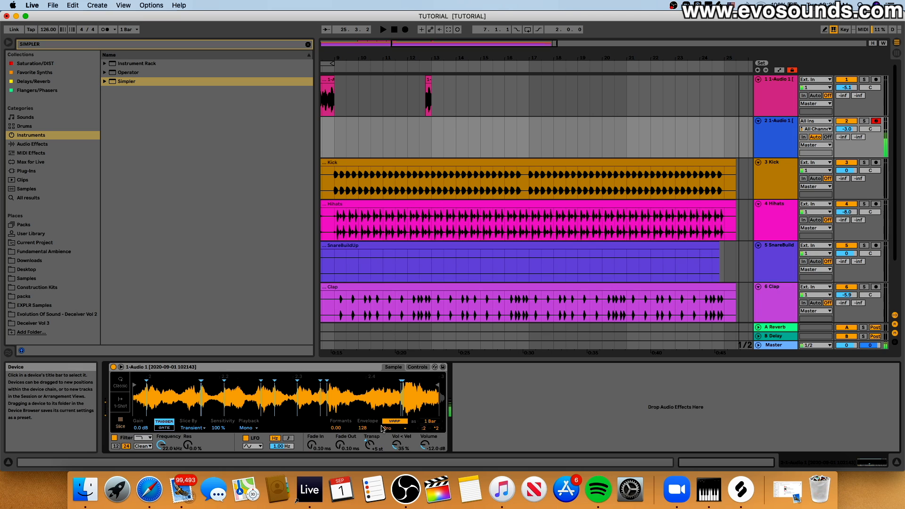
pyautogui.press('d')
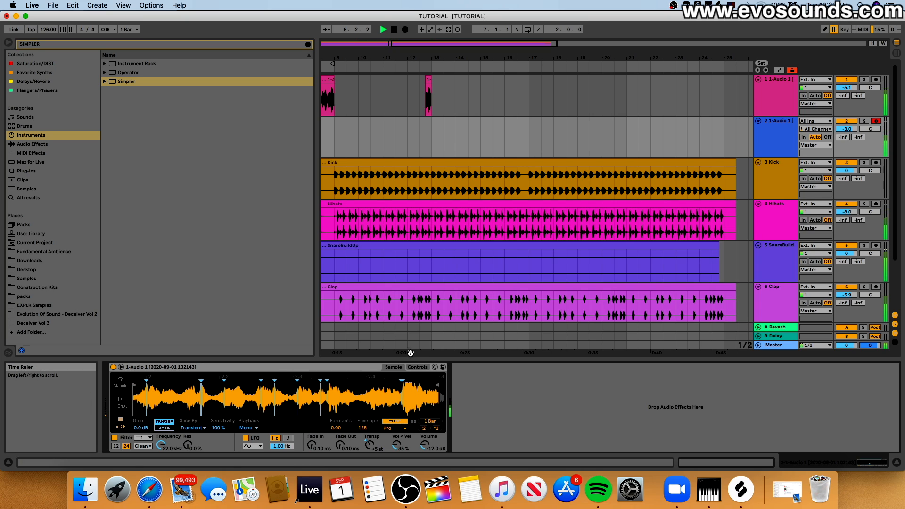
# Step: Try adjusting Simpler's formants during playback, and delete Simpler from the MIDI track
pyautogui.press('space')
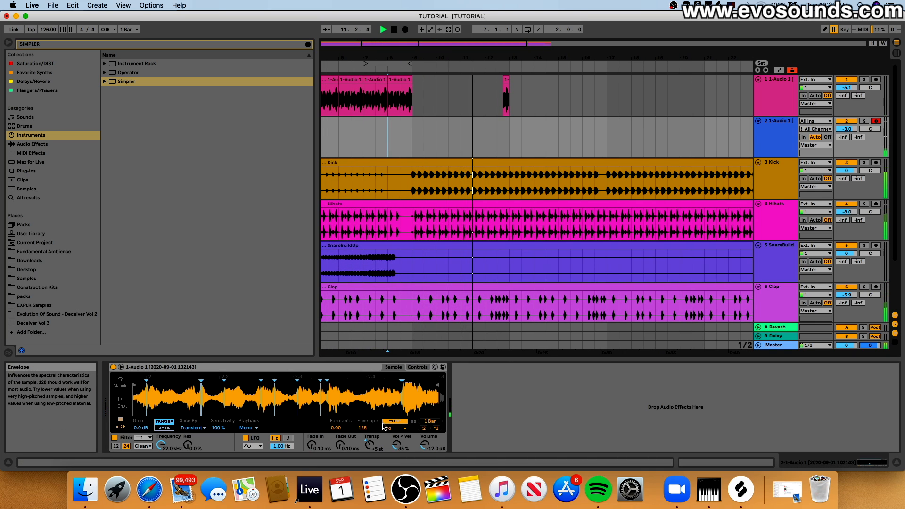
pyautogui.moveTo(339, 428); pyautogui.dragTo(339, 411)
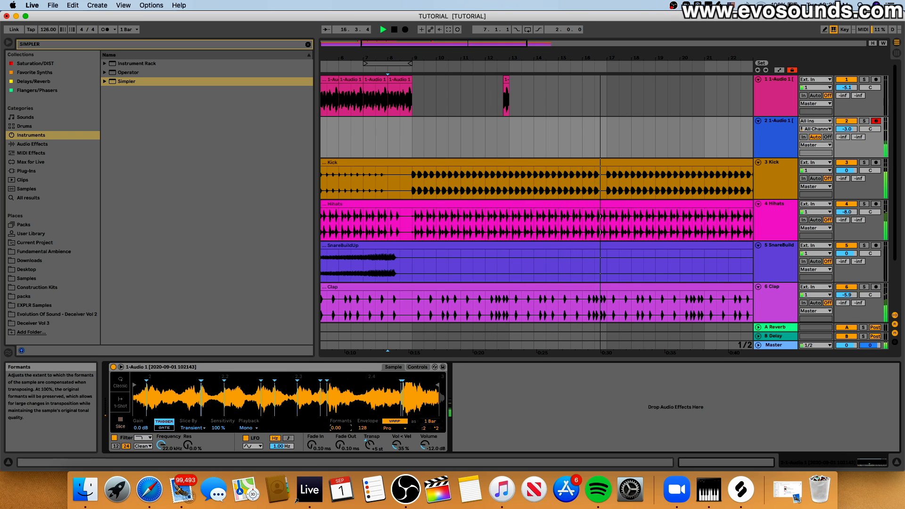
pyautogui.hscroll(5, 513, 243)
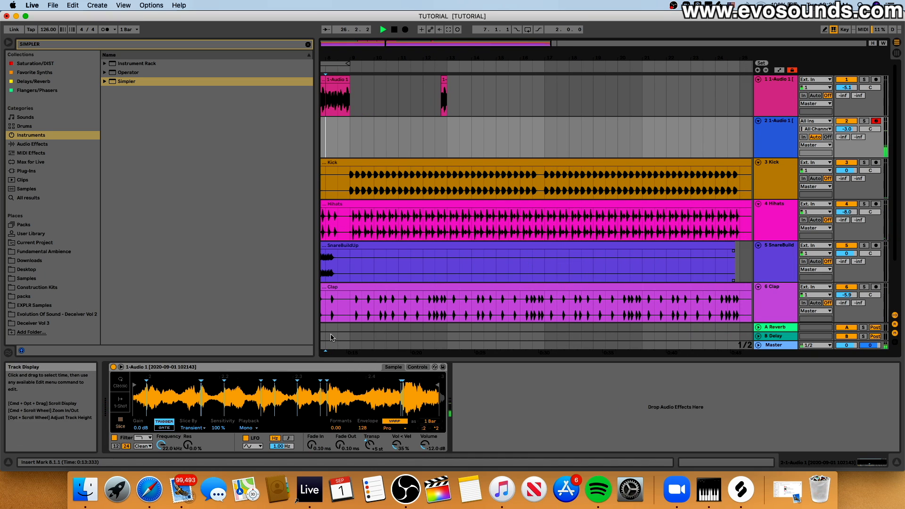
pyautogui.click(286, 369)
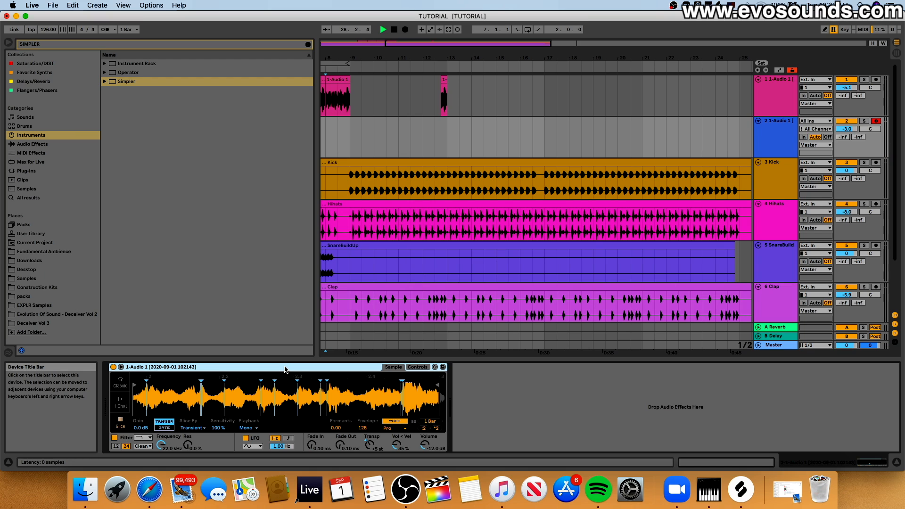
pyautogui.press('Delete')
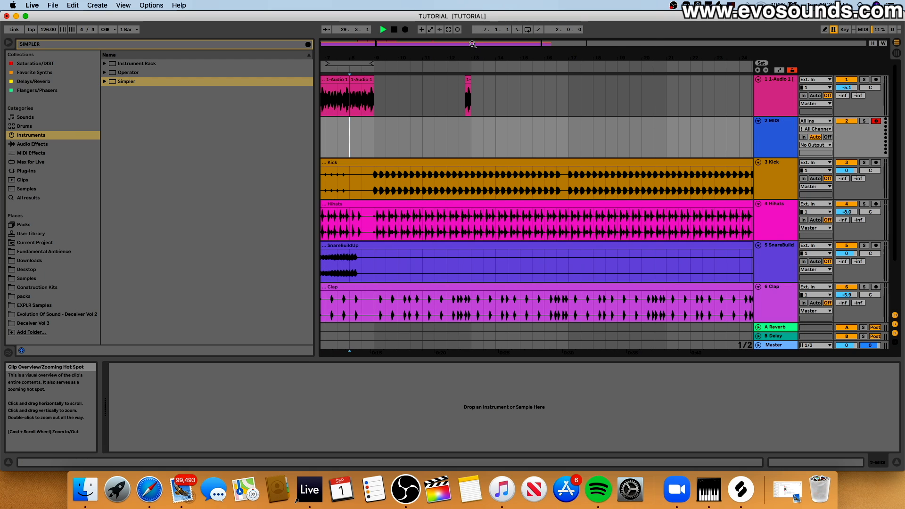
# Step: Select the four consecutive vocal clips on the vocal track one after another
pyautogui.moveTo(476, 43); pyautogui.dragTo(445, 43)
pyautogui.click(416, 80)
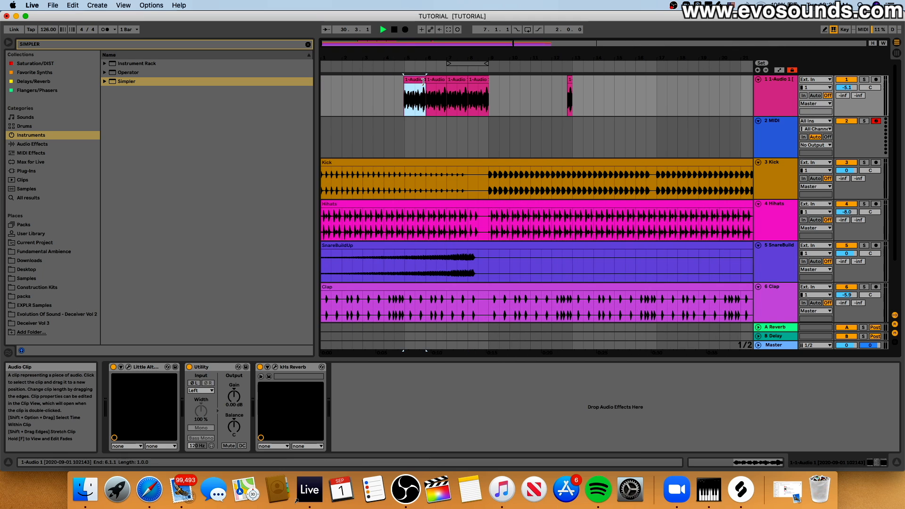
pyautogui.click(436, 80)
pyautogui.click(455, 80)
pyautogui.click(478, 79)
# Step: Switch to Spotify to view the Toolroom Tech House playlist, return to Ableton Live and select the vocal track
pyautogui.click(598, 489)
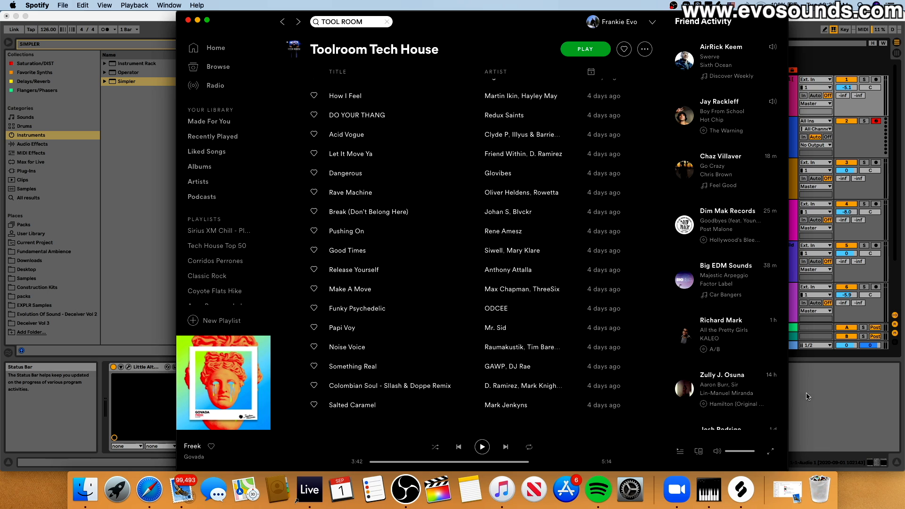
pyautogui.click(825, 398)
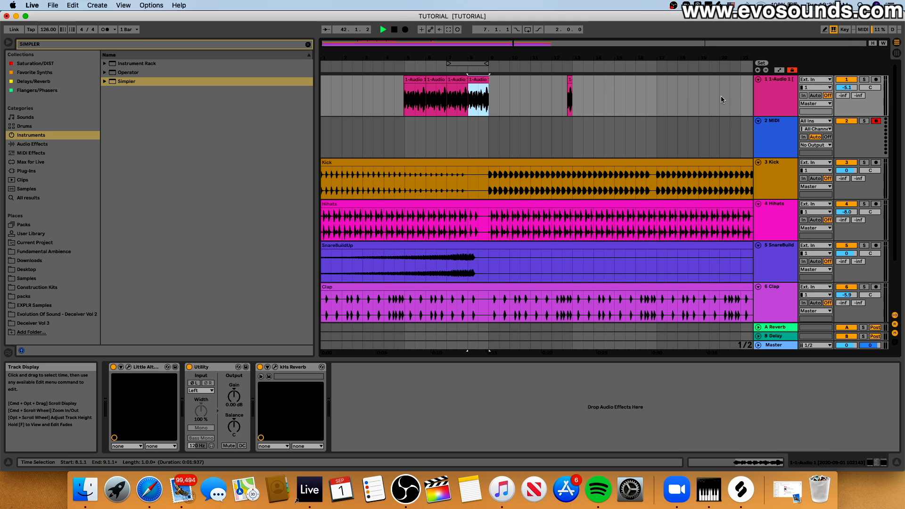
pyautogui.click(774, 102)
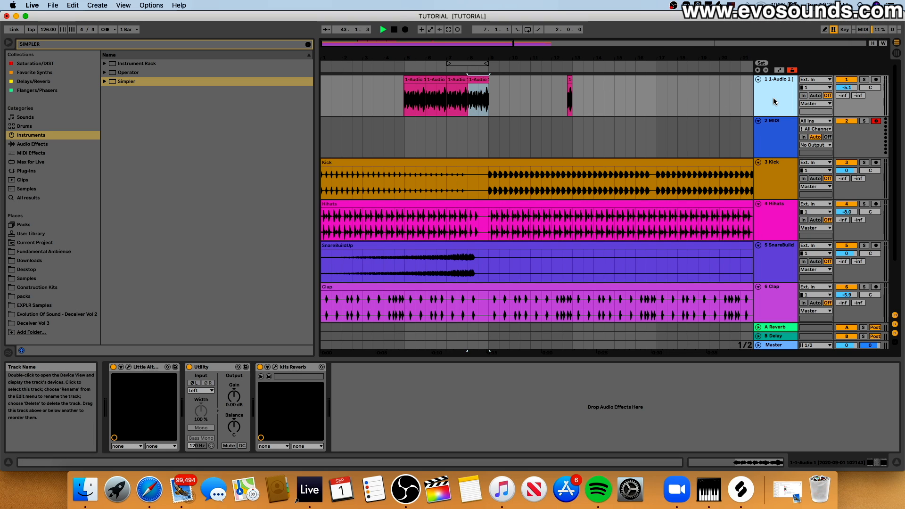